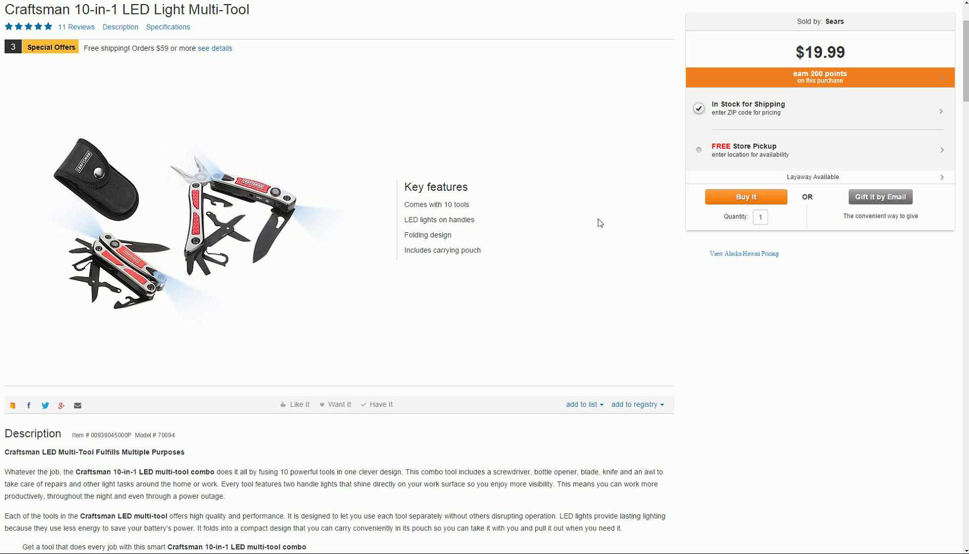
Save the Craftsman multi-tool photo from the Sears page to Pictures as spin_prod_859042812.jpg.
scroll(528, 316, down, 2)
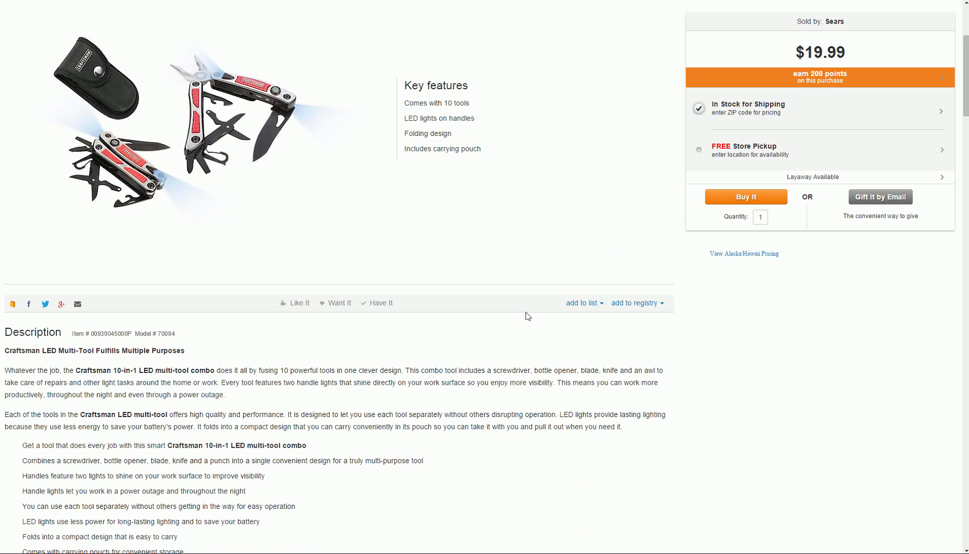
scroll(527, 317, down, 1)
scroll(488, 403, up, 1)
scroll(504, 340, down, 1)
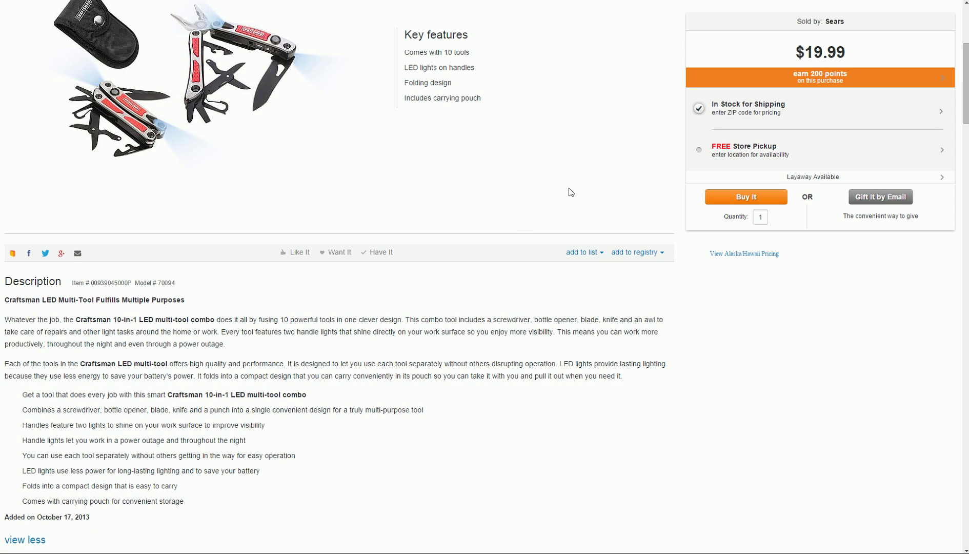
scroll(571, 192, up, 1)
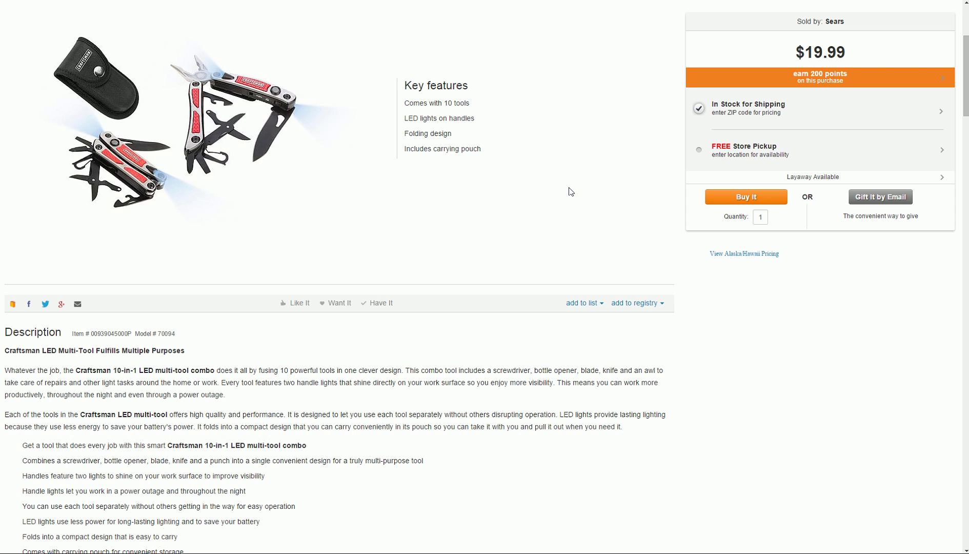
right_click(104, 86)
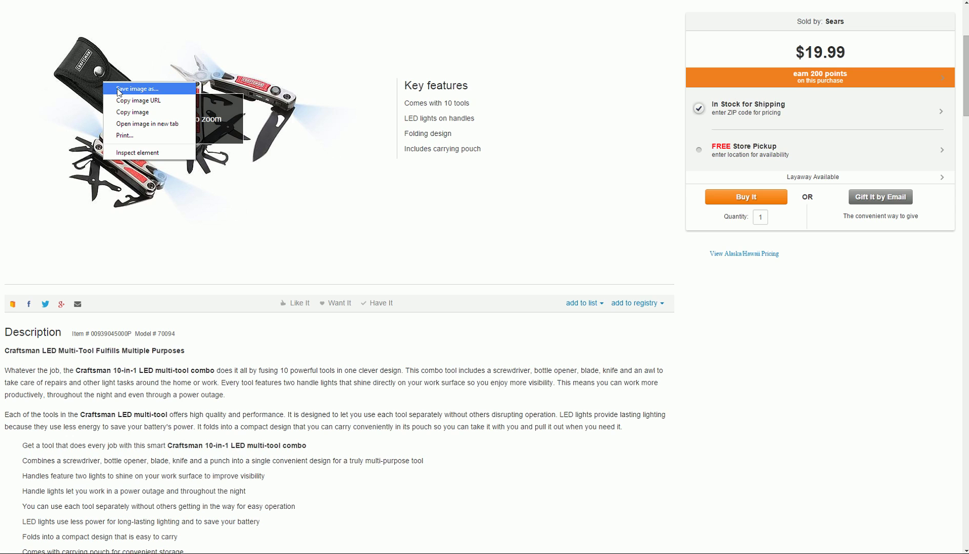
click(119, 91)
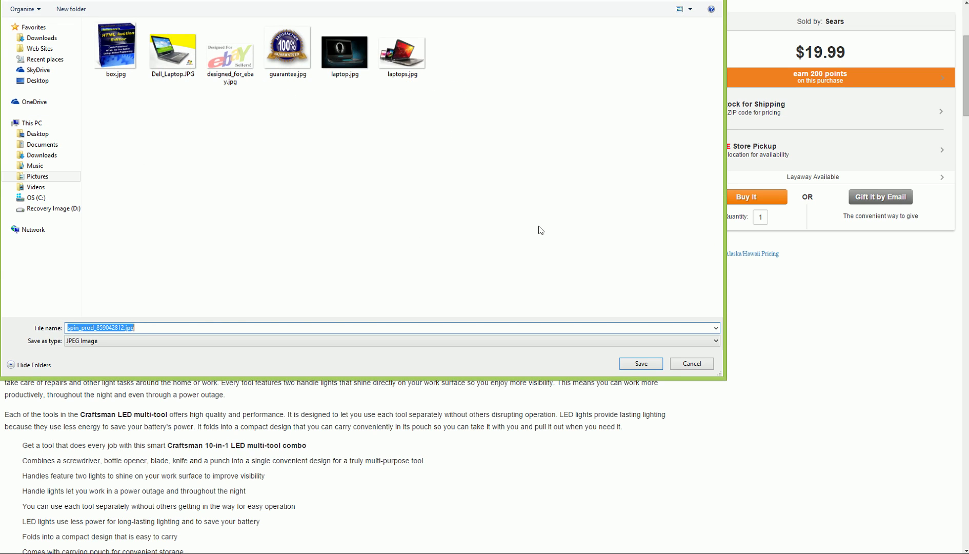
click(626, 365)
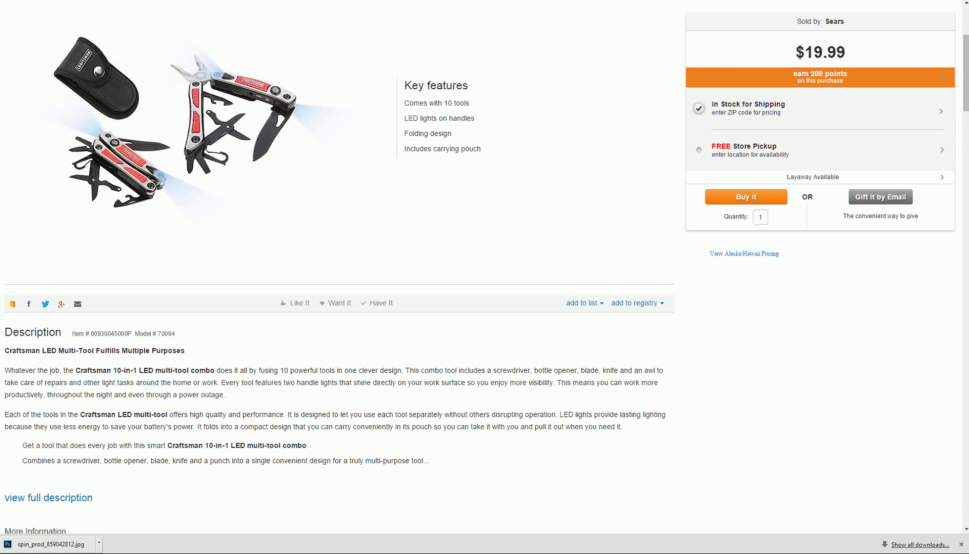
click(960, 544)
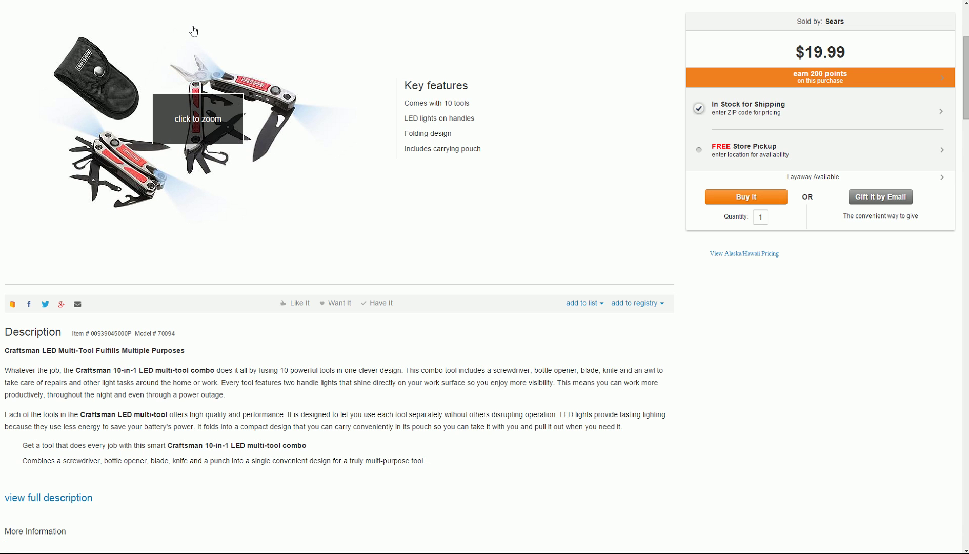
In Sellercore, inspect the Stocked Tool Bucket template's banner title, Terms of Sale and description placeholders.
key(ctrl+w)
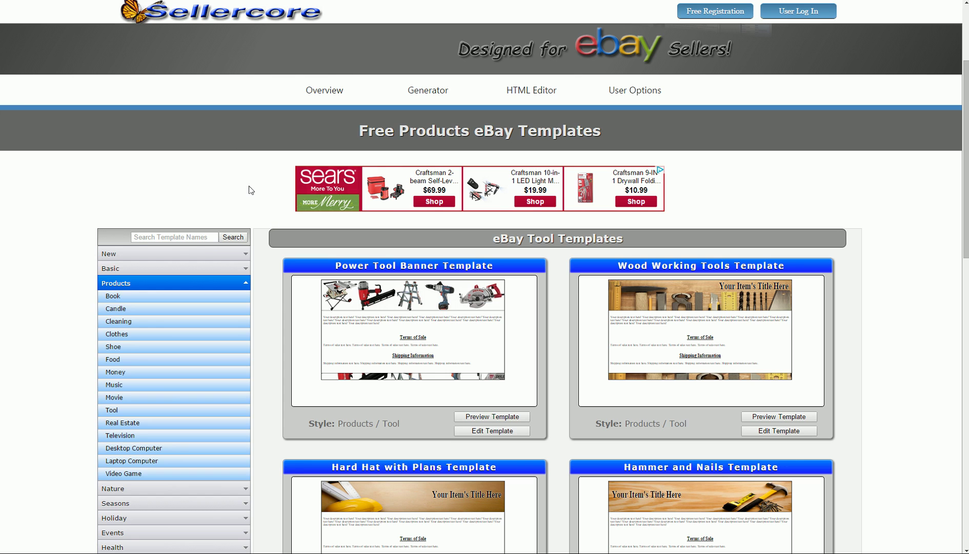
scroll(262, 184, down, 5)
scroll(261, 163, down, 4)
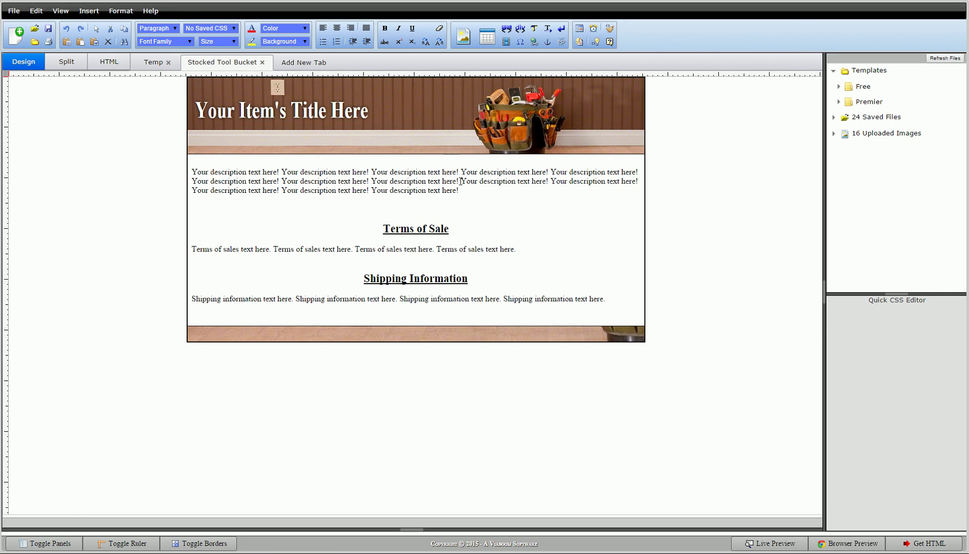
click(461, 181)
click(327, 110)
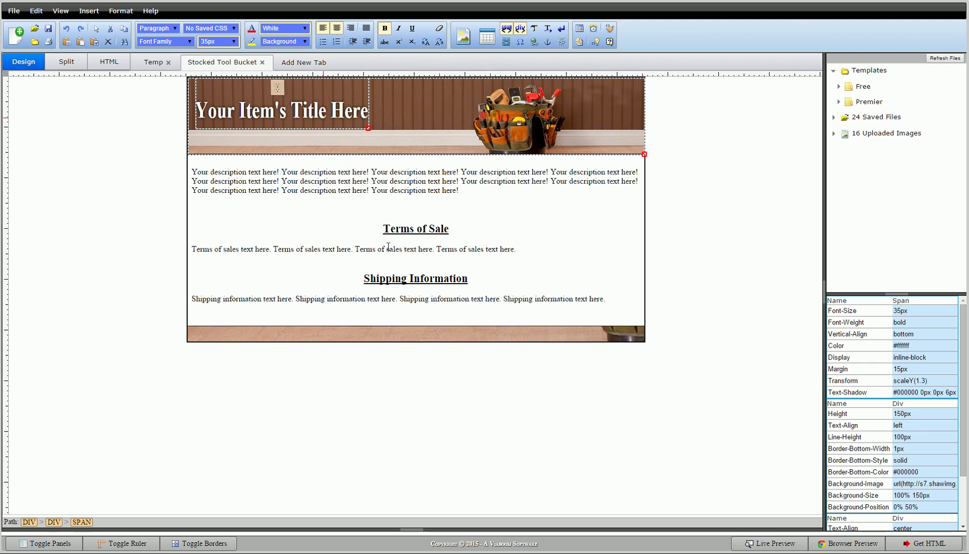
click(396, 227)
click(399, 250)
click(392, 288)
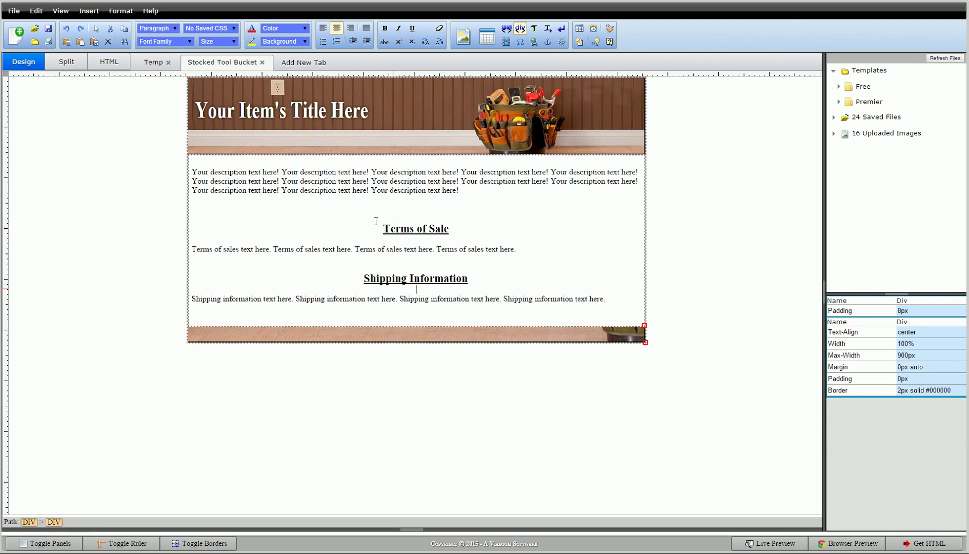
click(371, 190)
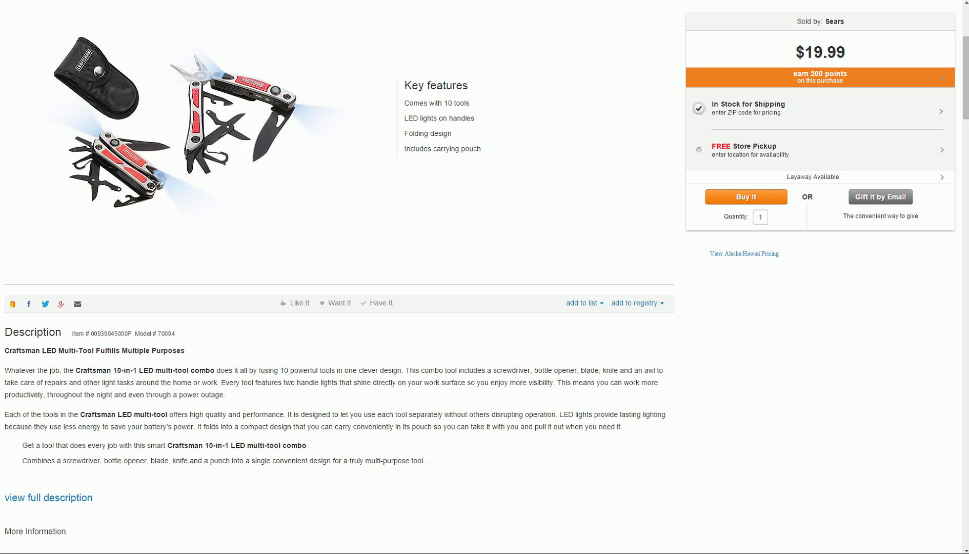
Expand and copy the full Craftsman multi-tool description, paragraphs and bullet list, from Sears.
scroll(254, 365, down, 4)
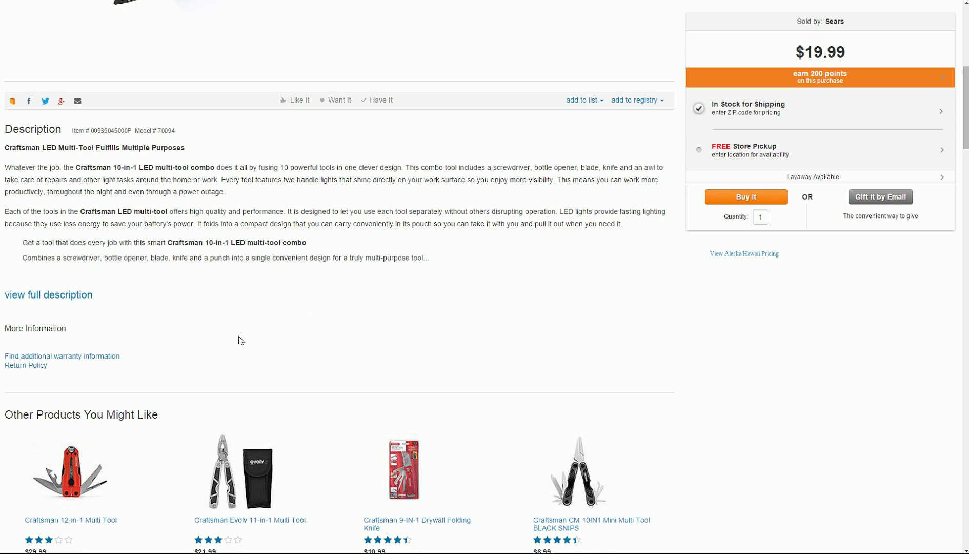
click(69, 295)
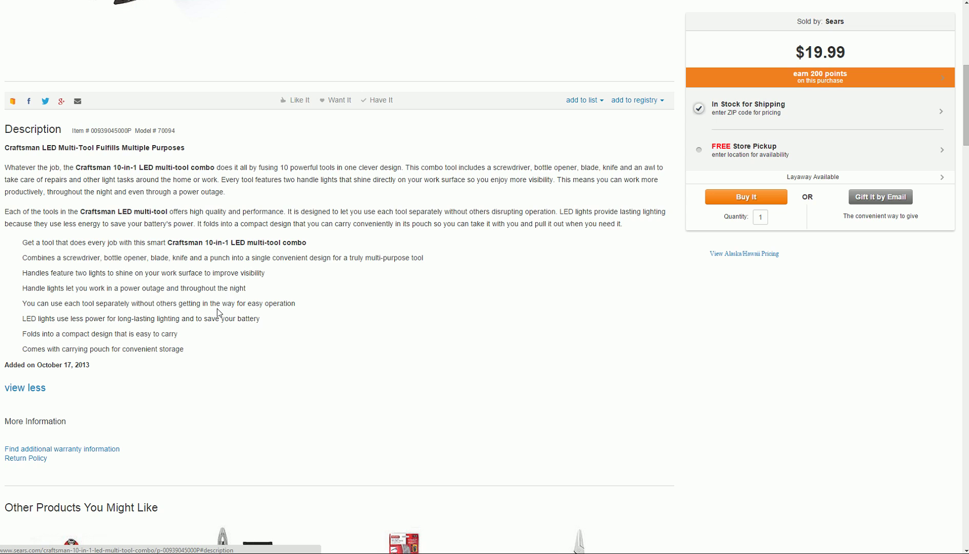
drag(193, 353, 5, 166)
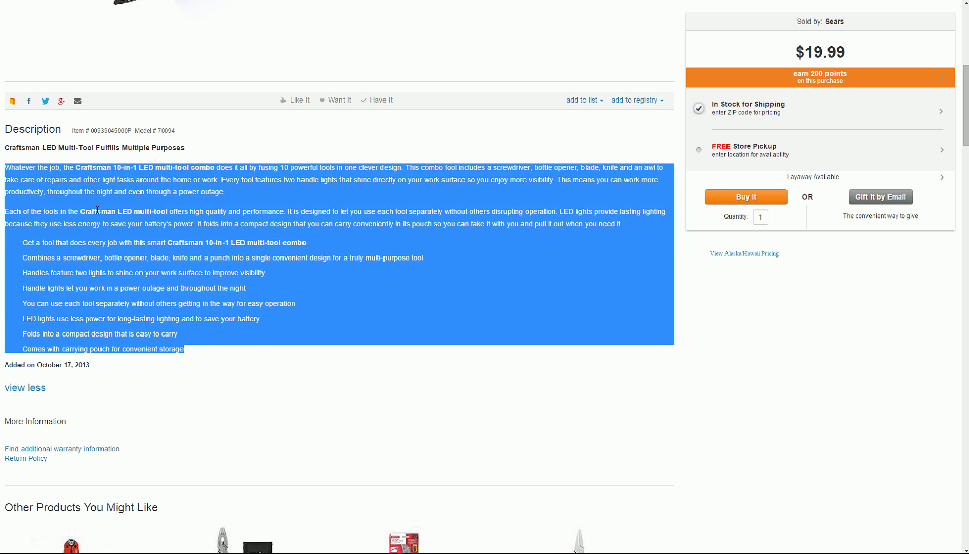
right_click(139, 215)
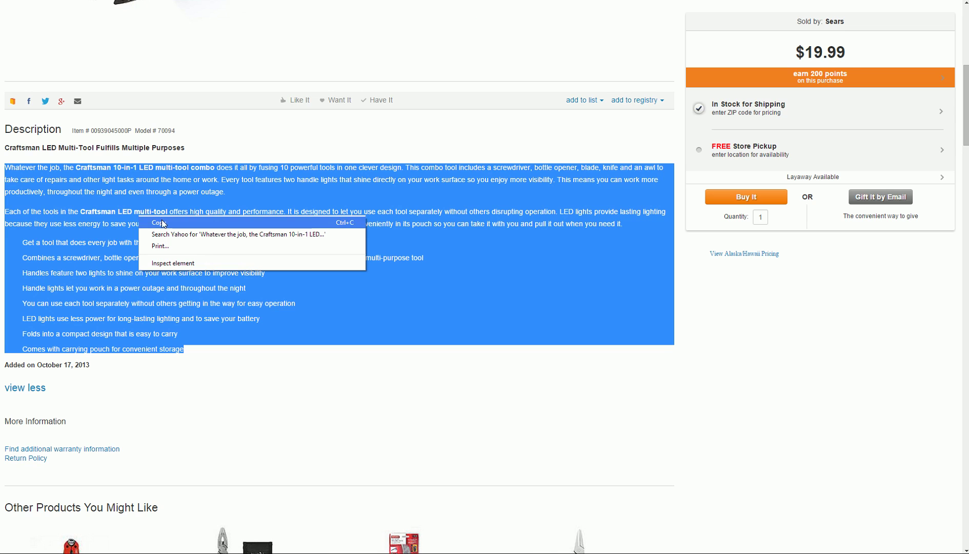
click(161, 221)
key(ctrl+Tab)
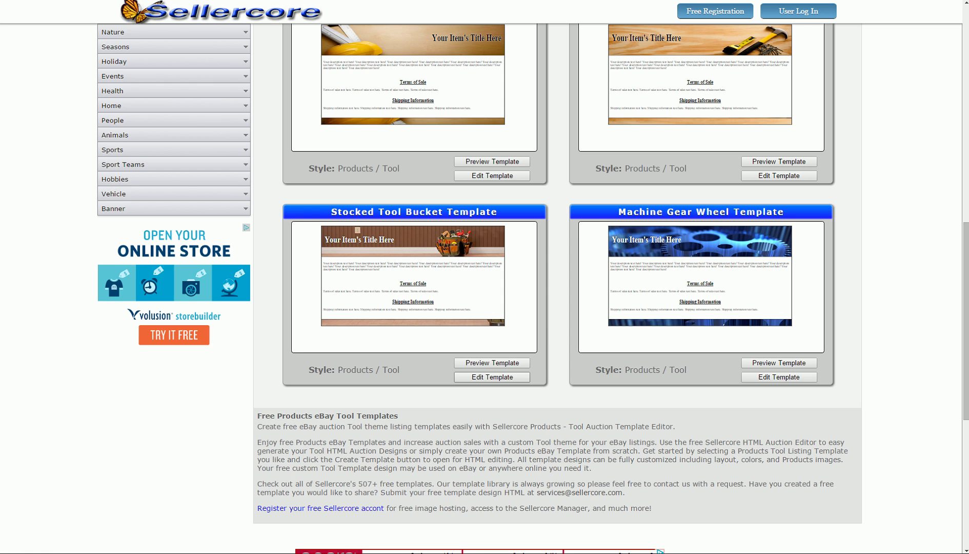
Paste the copied multi-tool description over the template's placeholder description text.
key(ctrl+Tab)
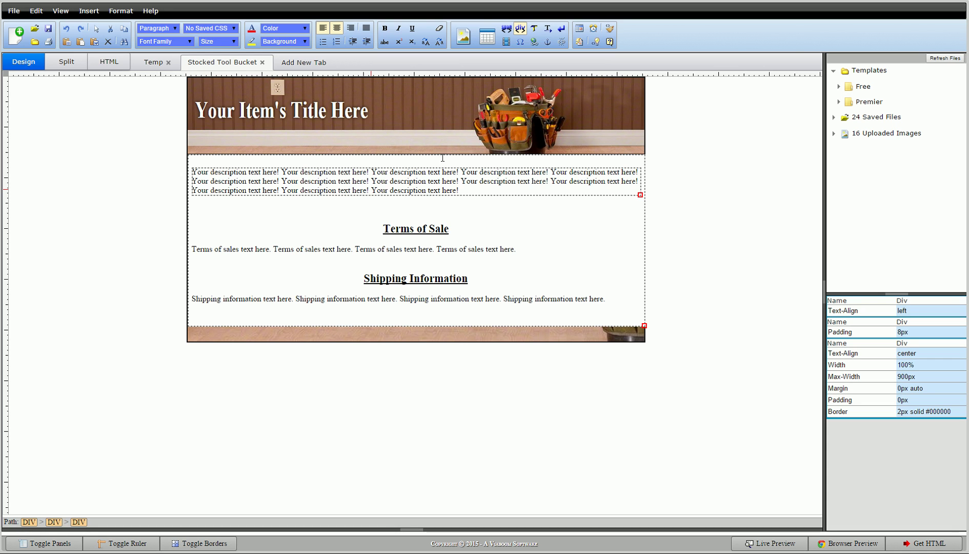
drag(459, 190, 193, 172)
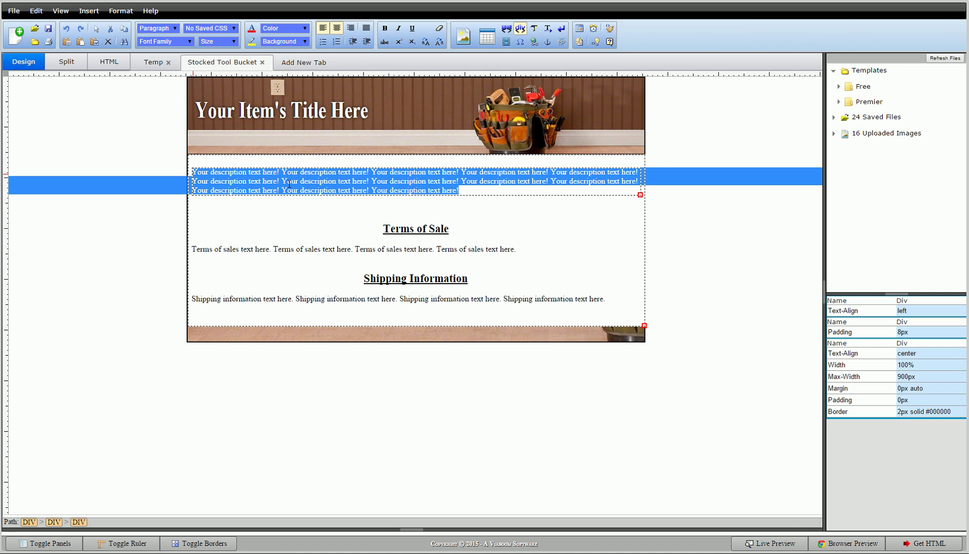
right_click(346, 182)
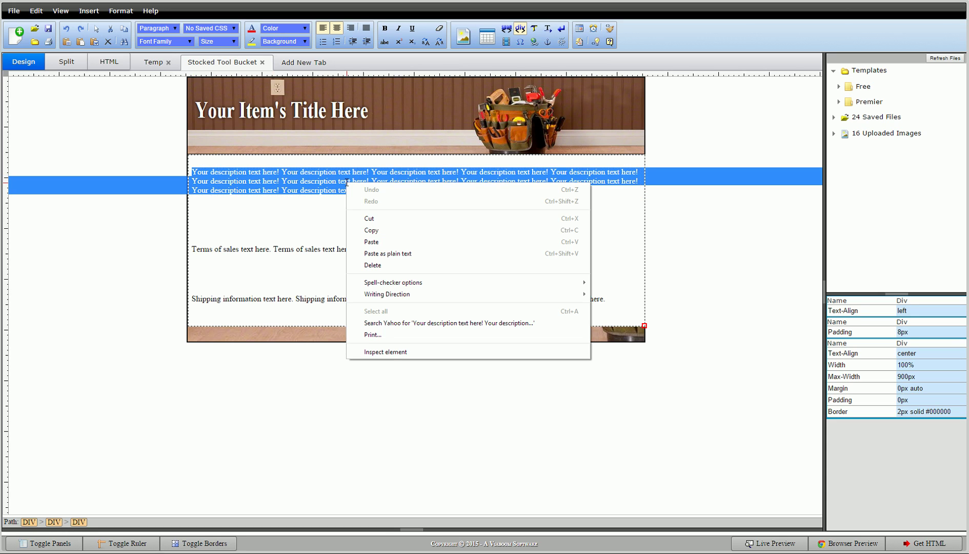
click(377, 242)
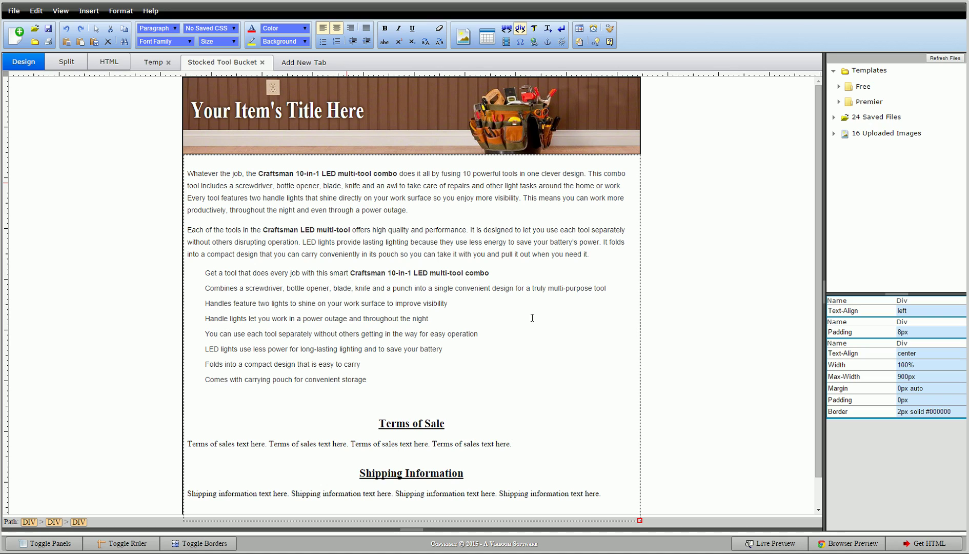
click(65, 29)
click(70, 253)
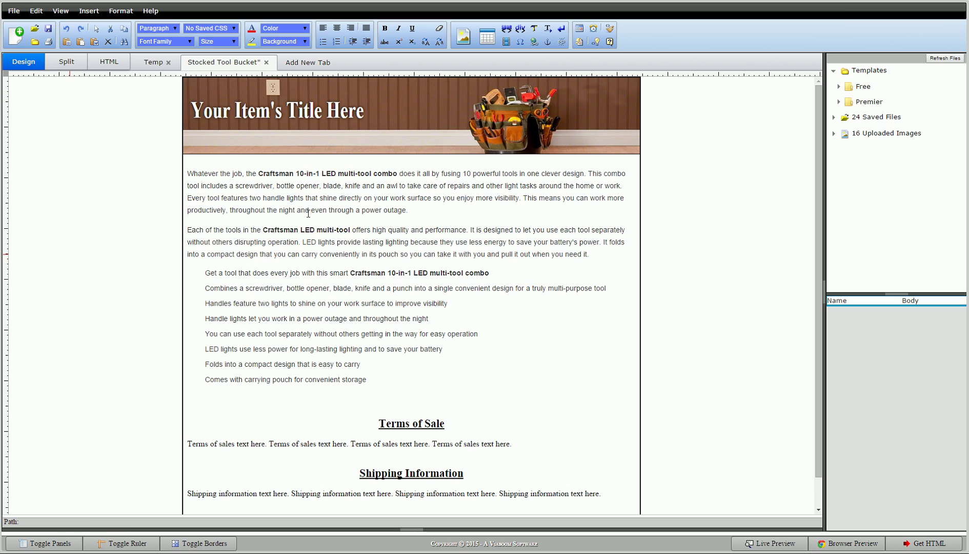
Check the 'Your Item's Title Here' banner placeholder, then return to the Sears product page.
click(275, 110)
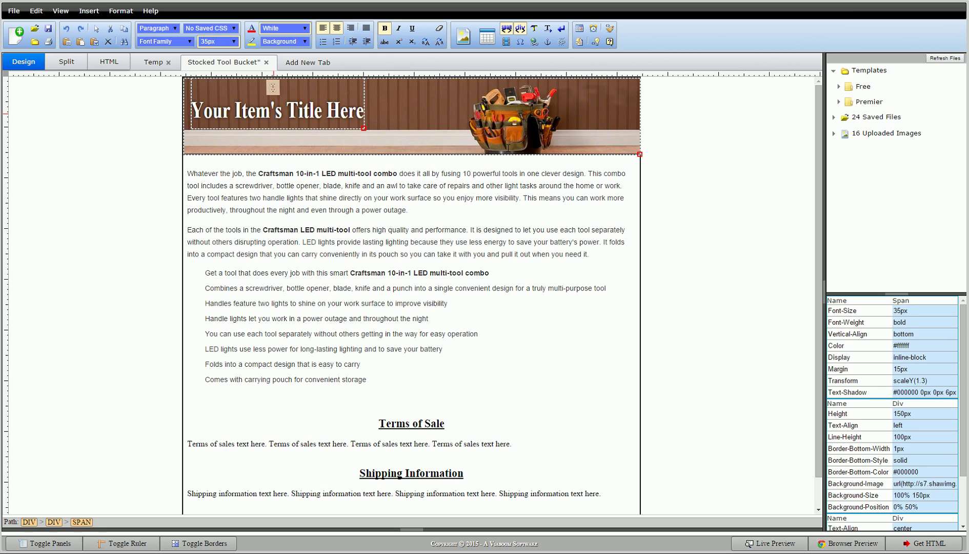
click(451, 118)
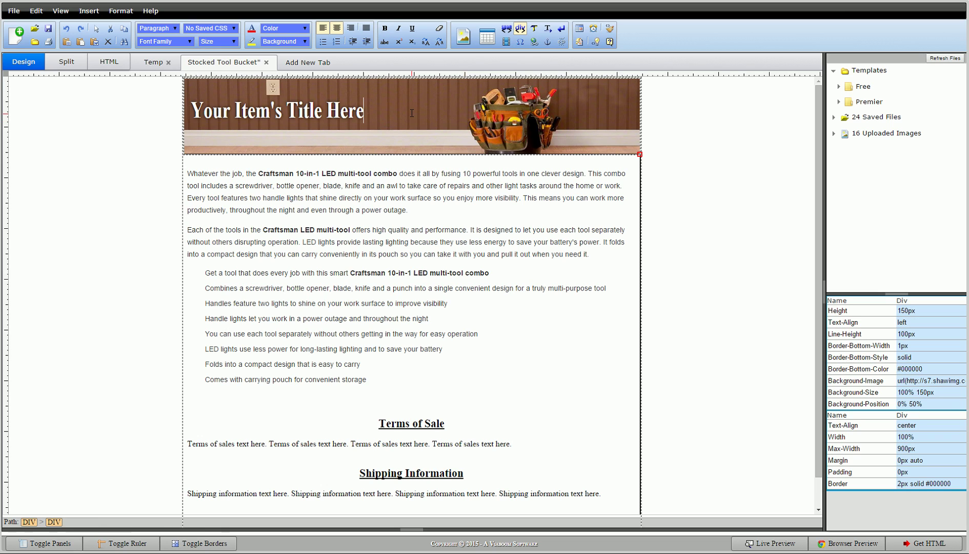
click(307, 115)
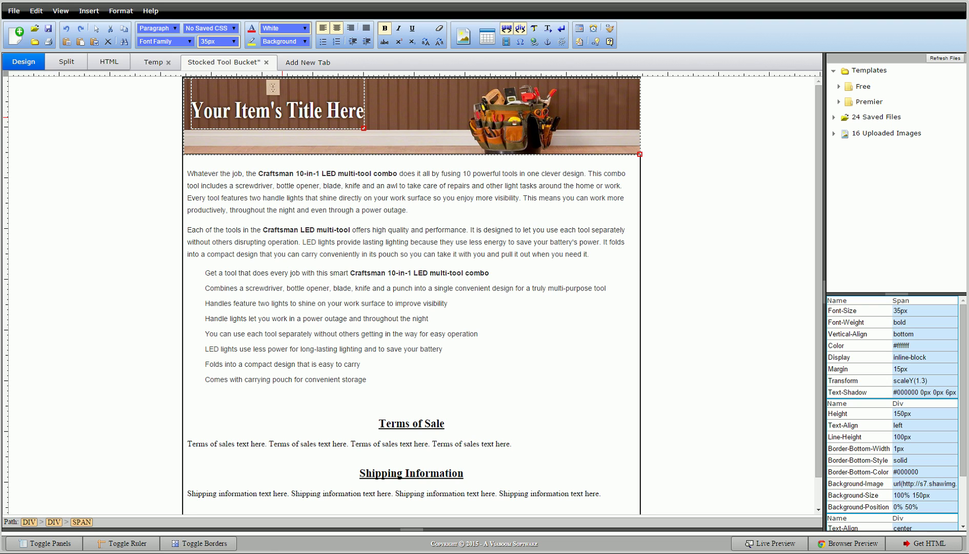
key(alt+Tab)
Select the Sears product title 'Craftsman 10-in-1 LED Light Multi-Tool' and return to the editor.
click(207, 144)
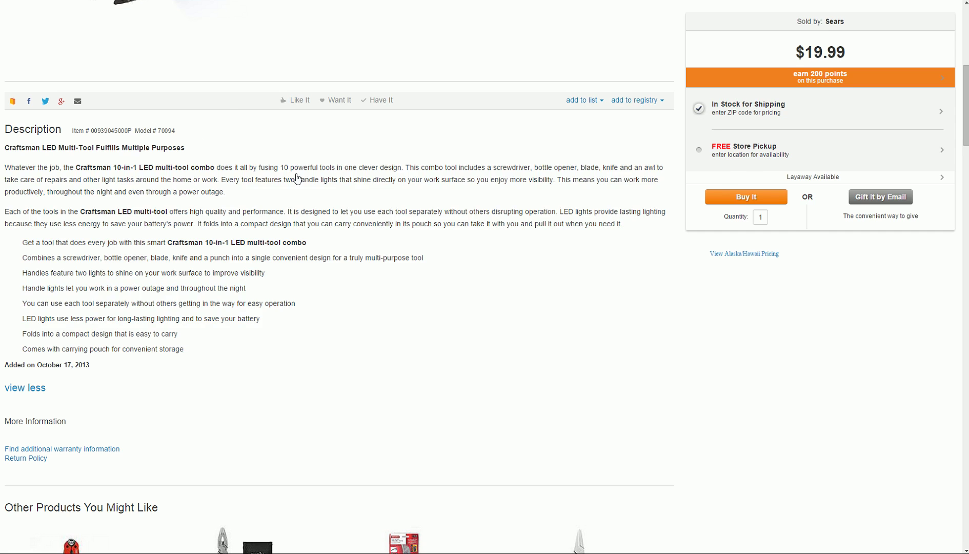
scroll(297, 178, up, 8)
scroll(296, 178, down, 2)
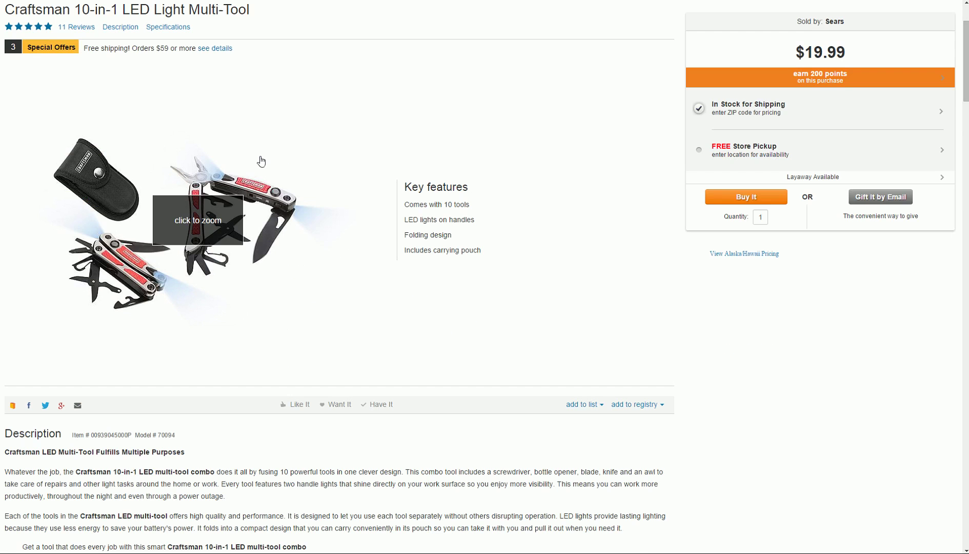
triple_click(255, 13)
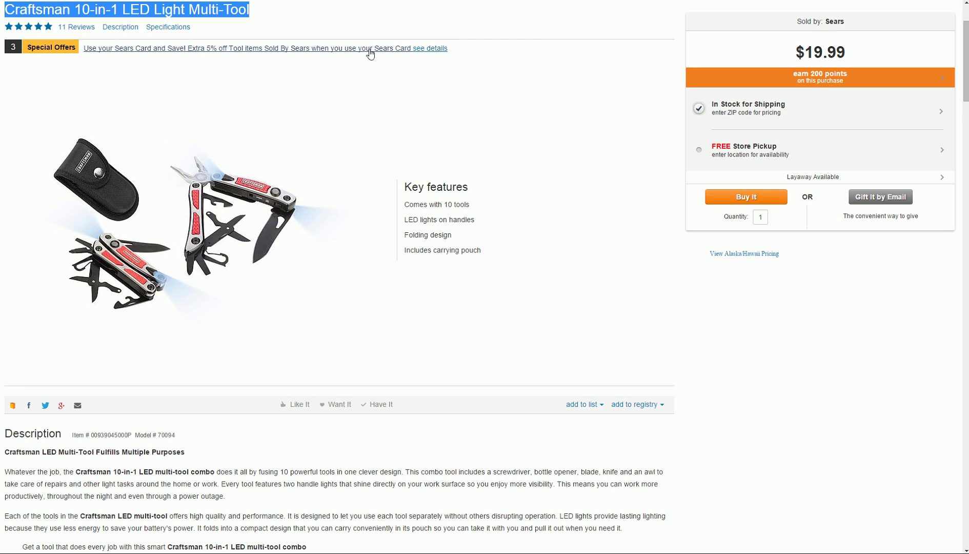
key(alt+Tab)
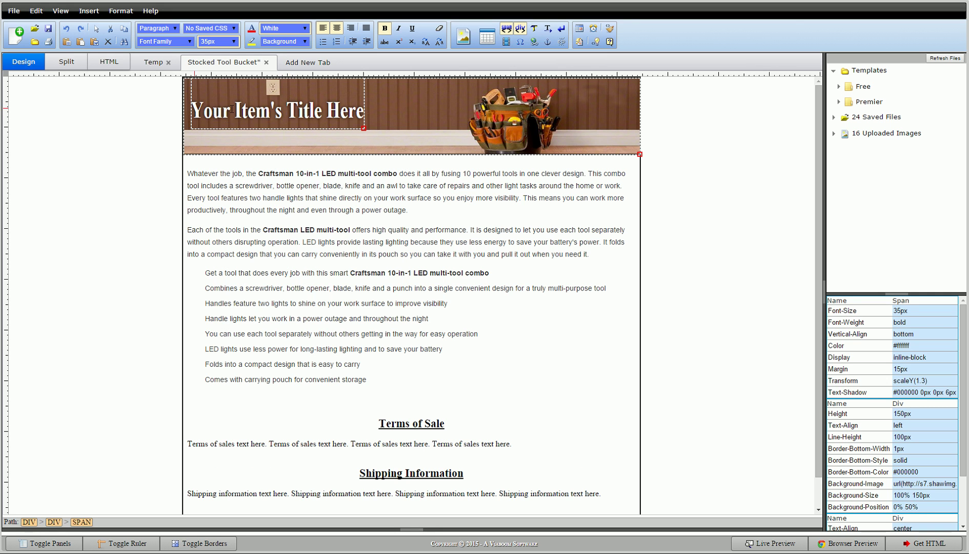
drag(192, 115, 359, 108)
right_click(267, 115)
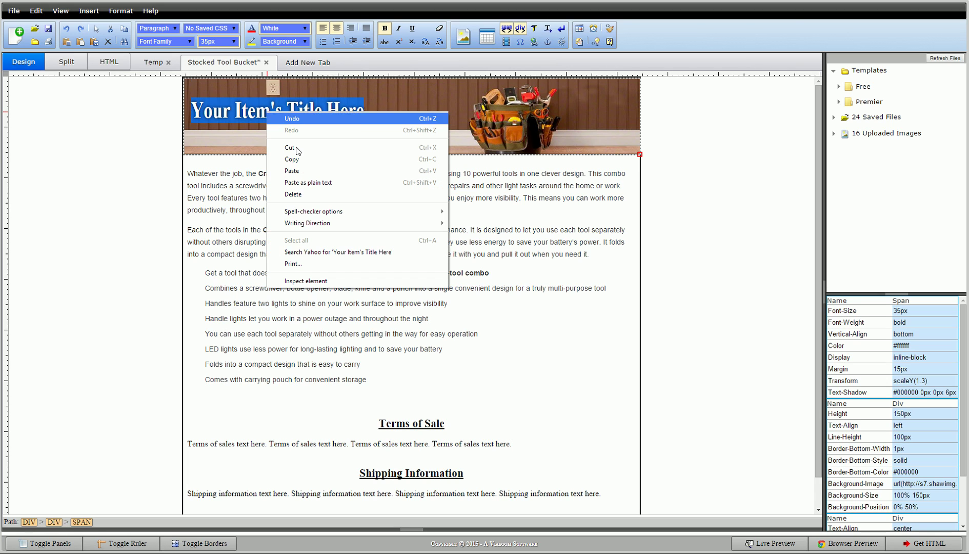
click(299, 170)
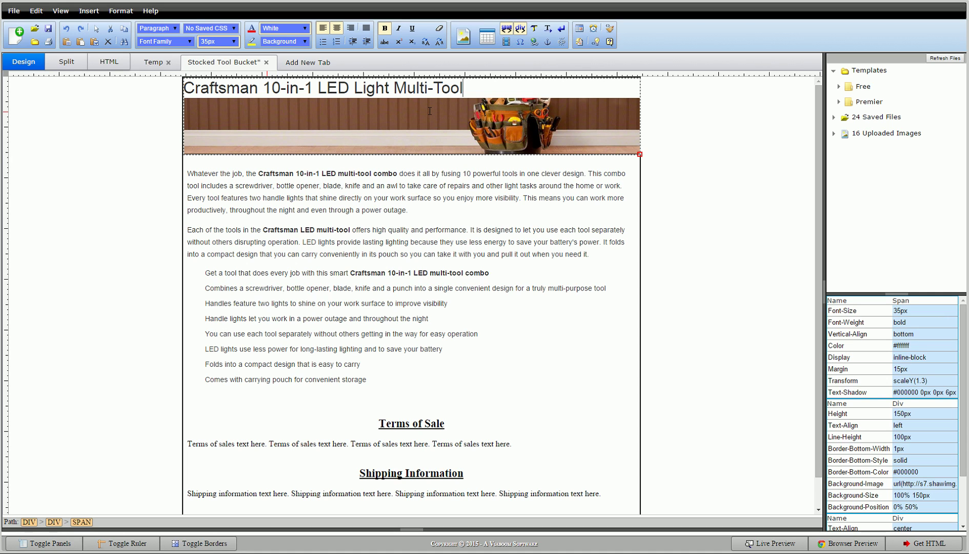
click(64, 29)
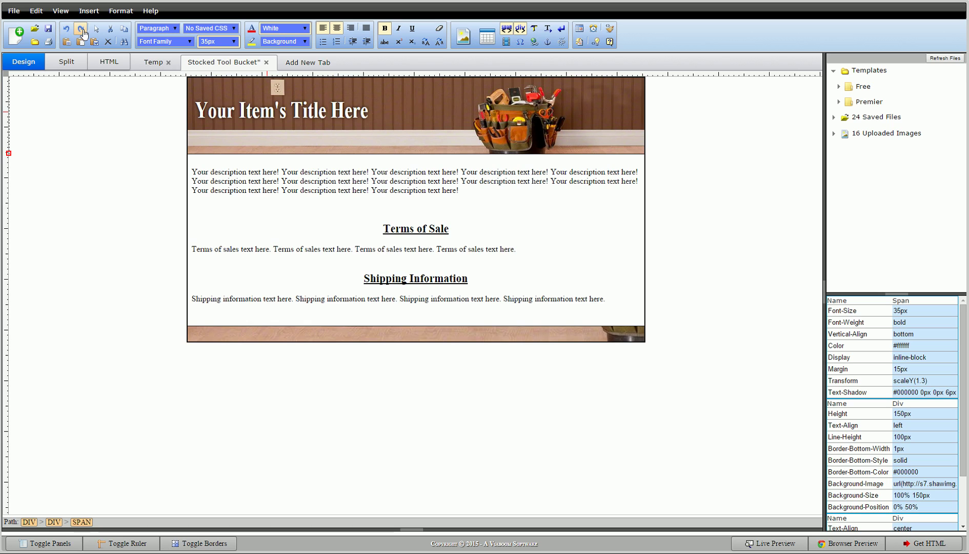
click(72, 29)
click(305, 113)
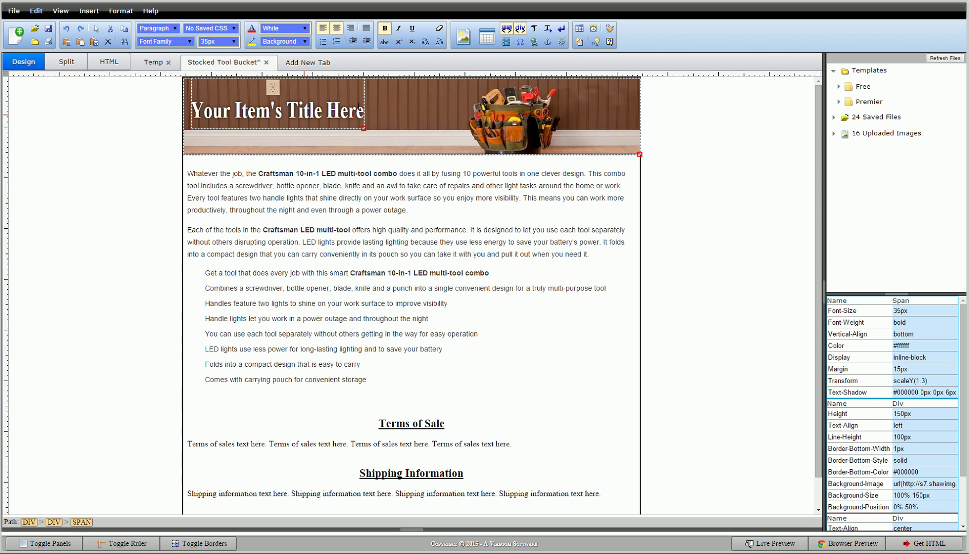
drag(364, 110, 197, 111)
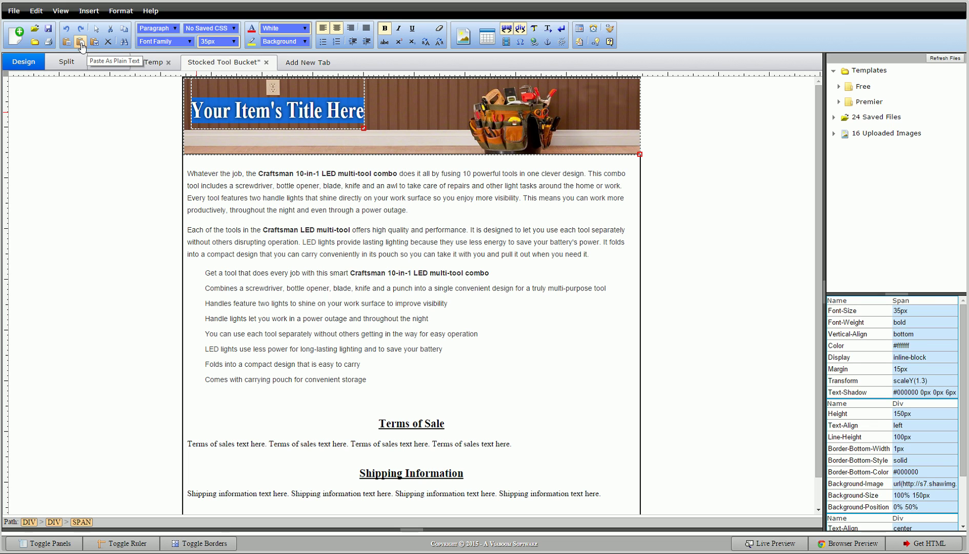
Paste 'Craftsman 10-in-1 LED Light Multi-Tool' as plain text into the banner title.
click(81, 44)
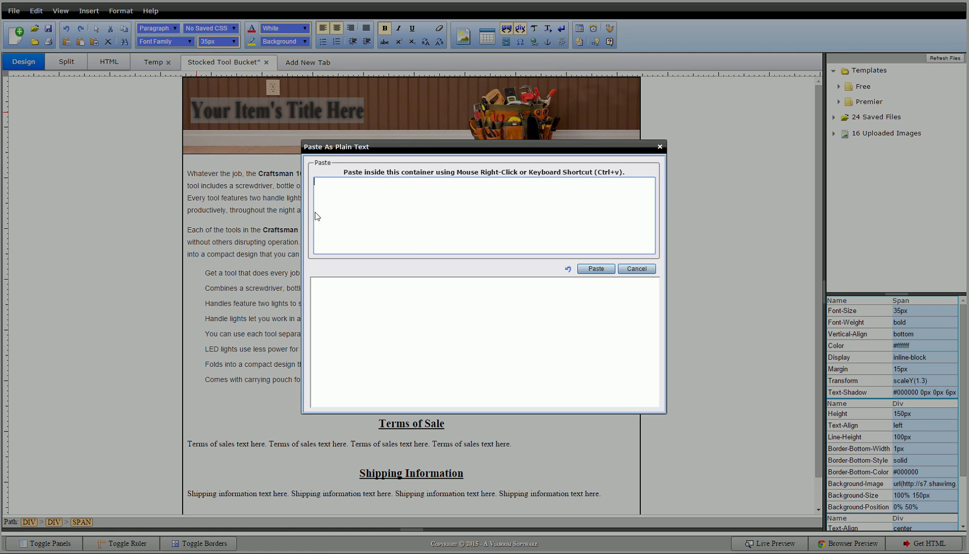
right_click(417, 211)
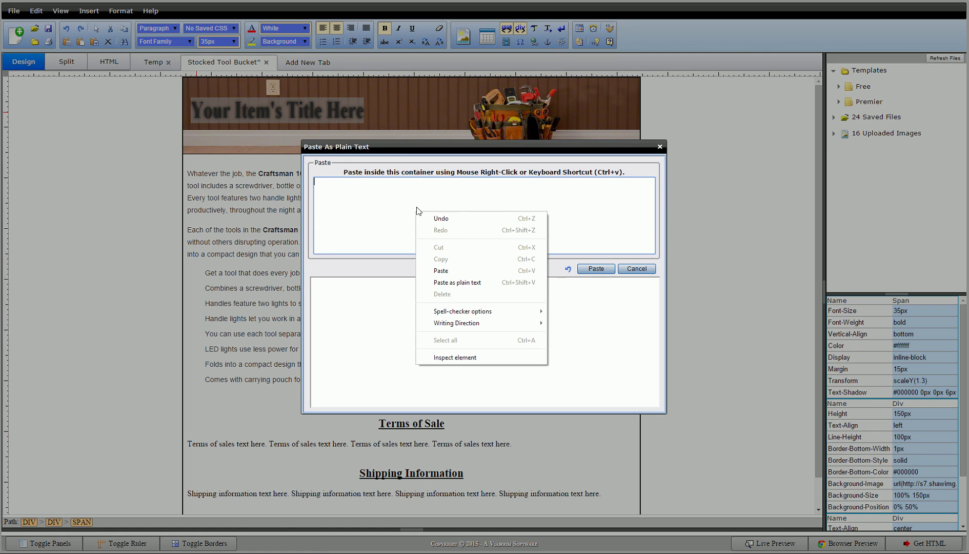
click(441, 272)
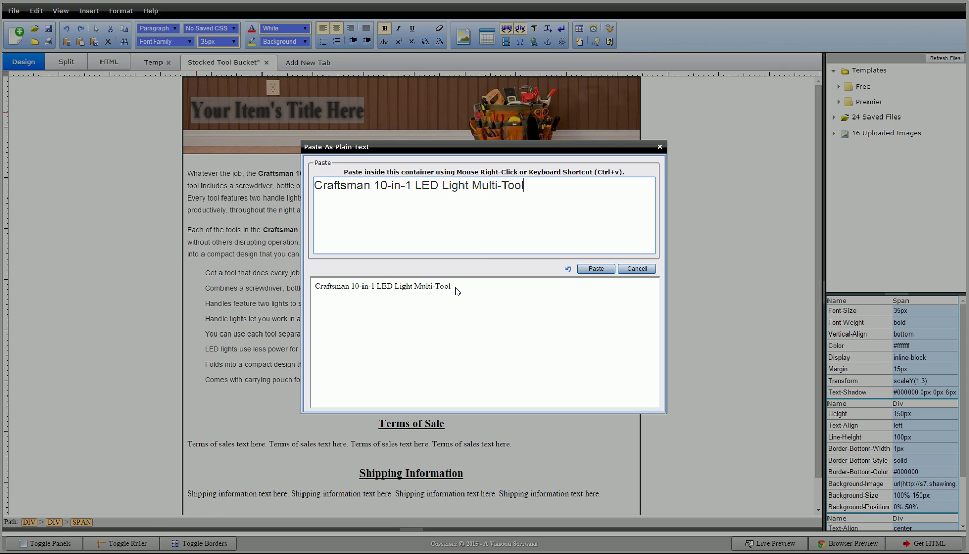
click(590, 269)
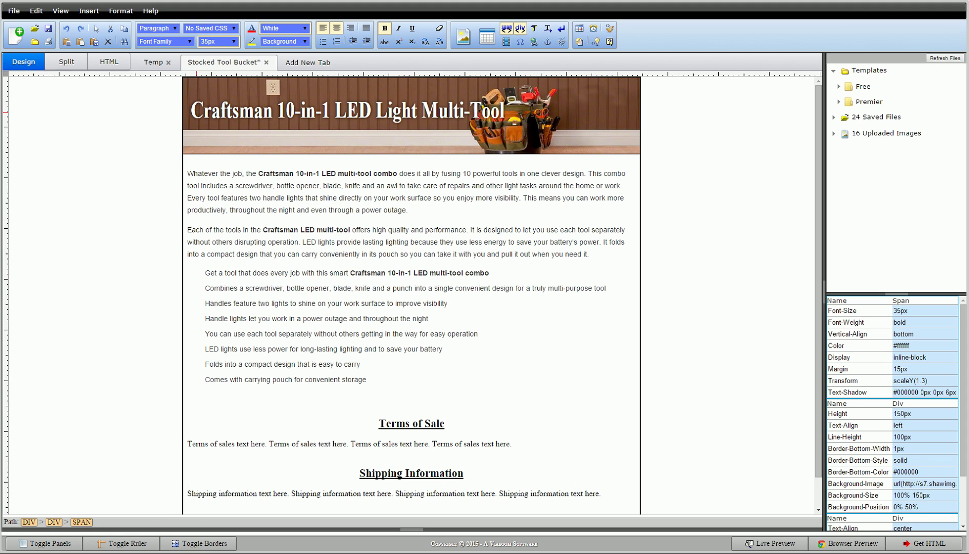
click(578, 120)
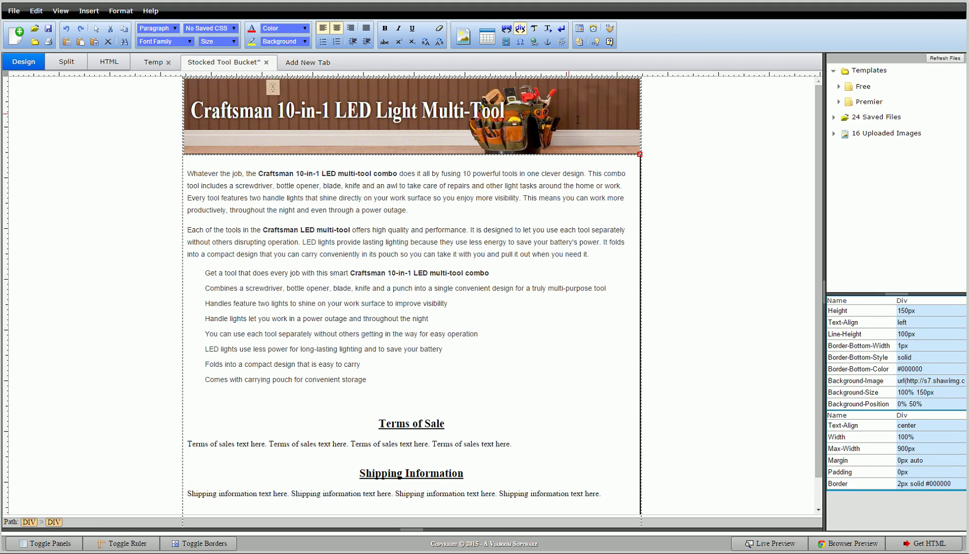
Set the banner's text alignment to center in its CSS style settings.
right_click(577, 119)
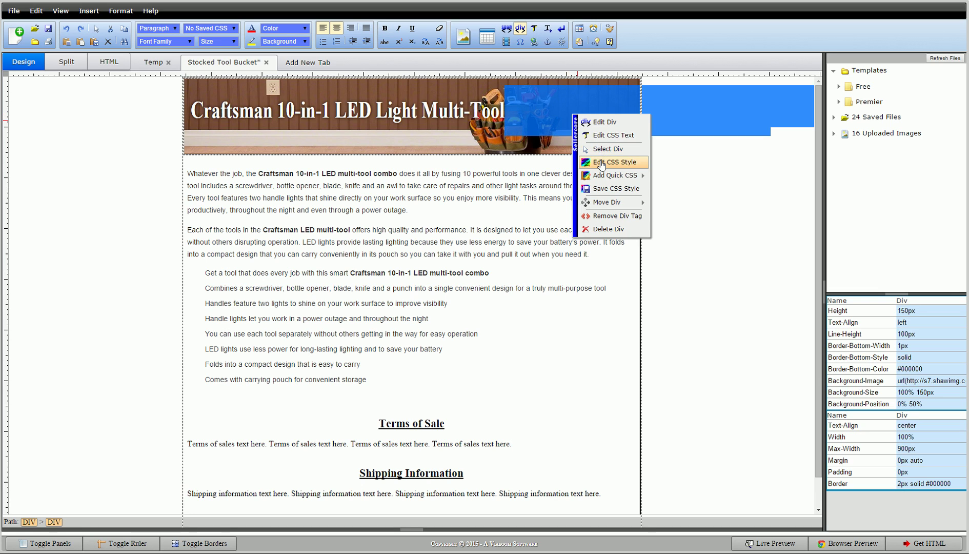
click(602, 162)
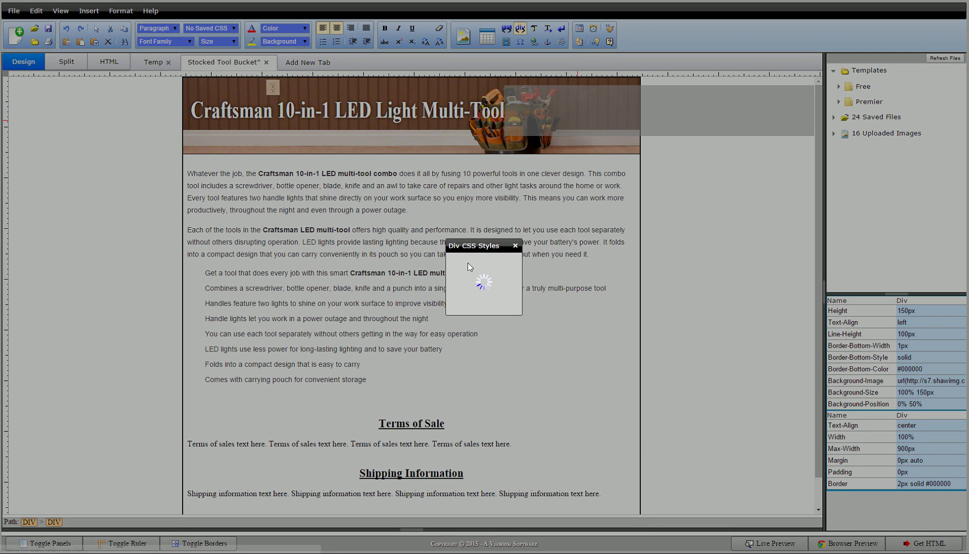
click(467, 128)
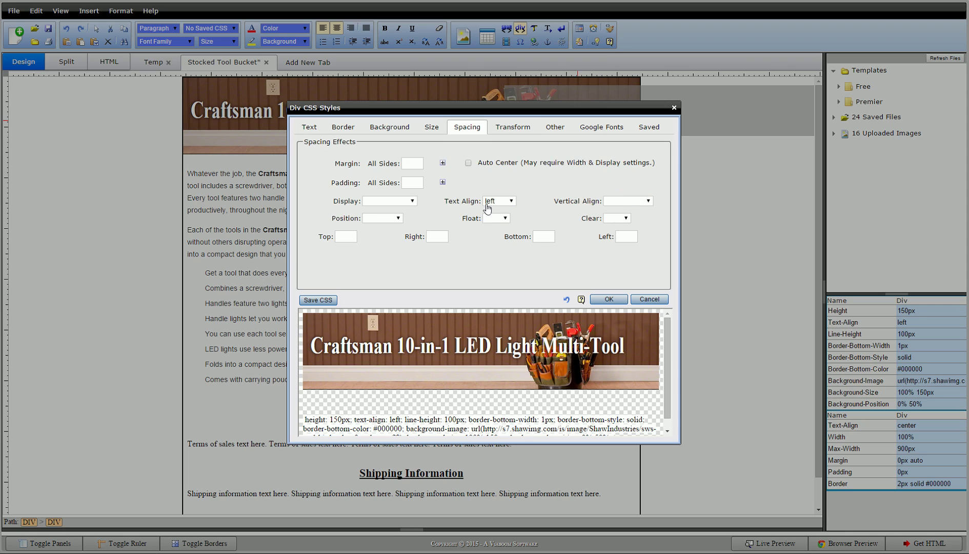
click(487, 202)
click(490, 219)
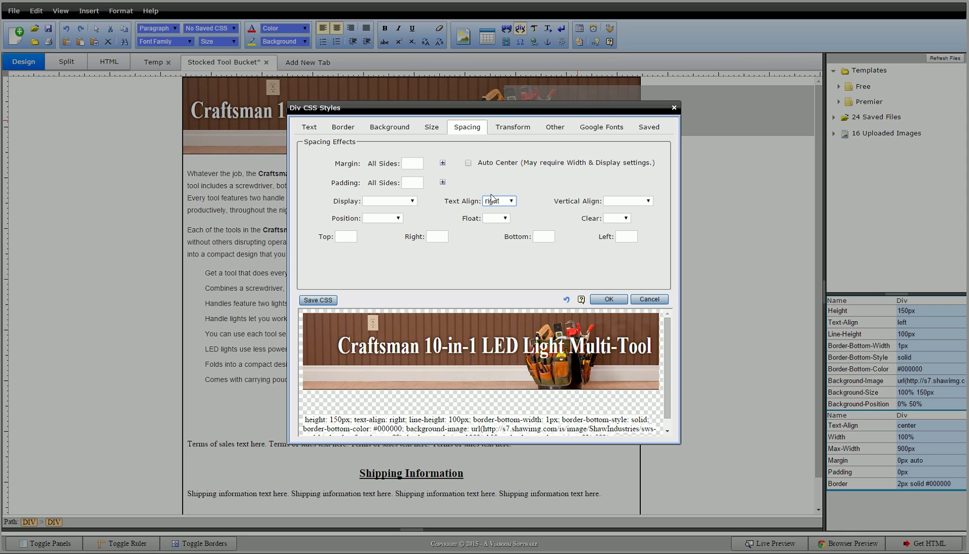
click(491, 200)
click(496, 235)
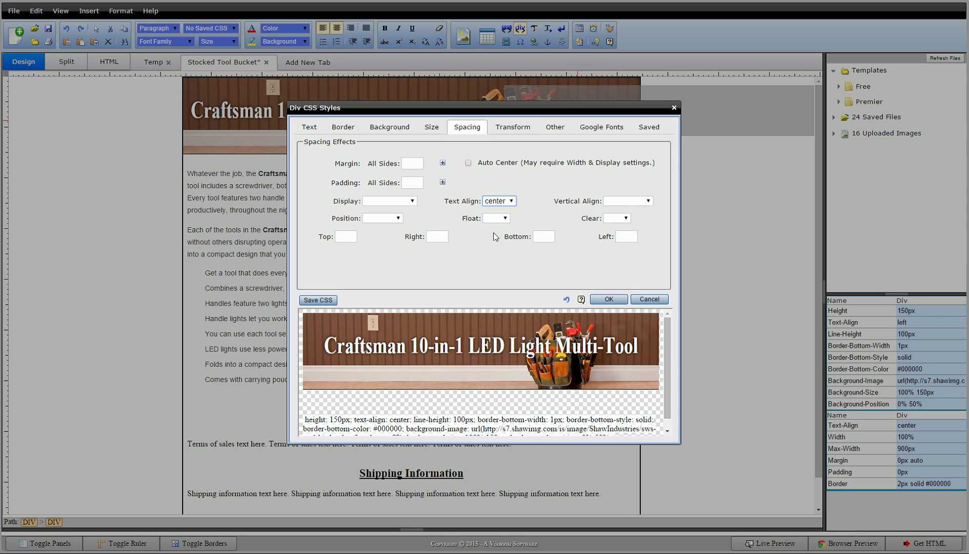
Change the banner's line height to 50px and apply the styles.
click(313, 128)
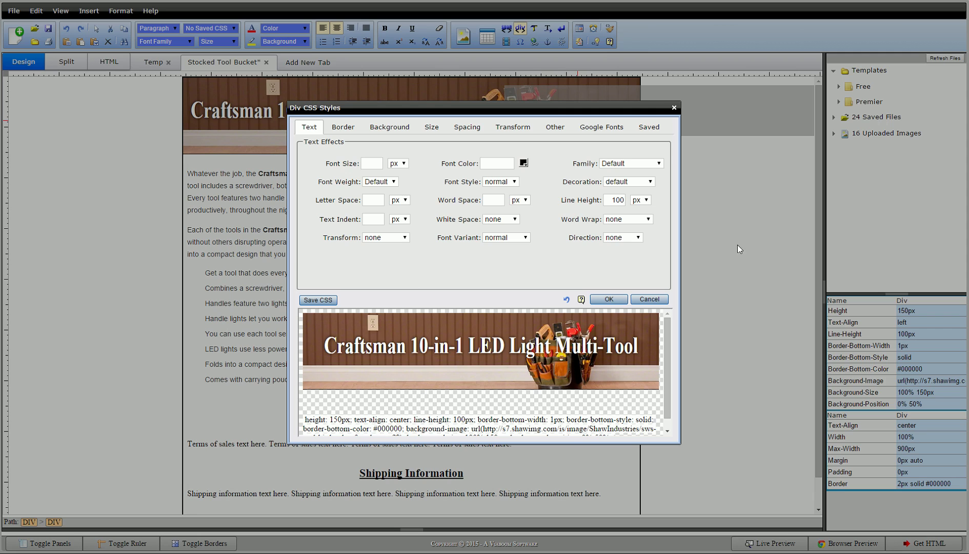
click(615, 199)
drag(613, 199, 618, 199)
text(6)
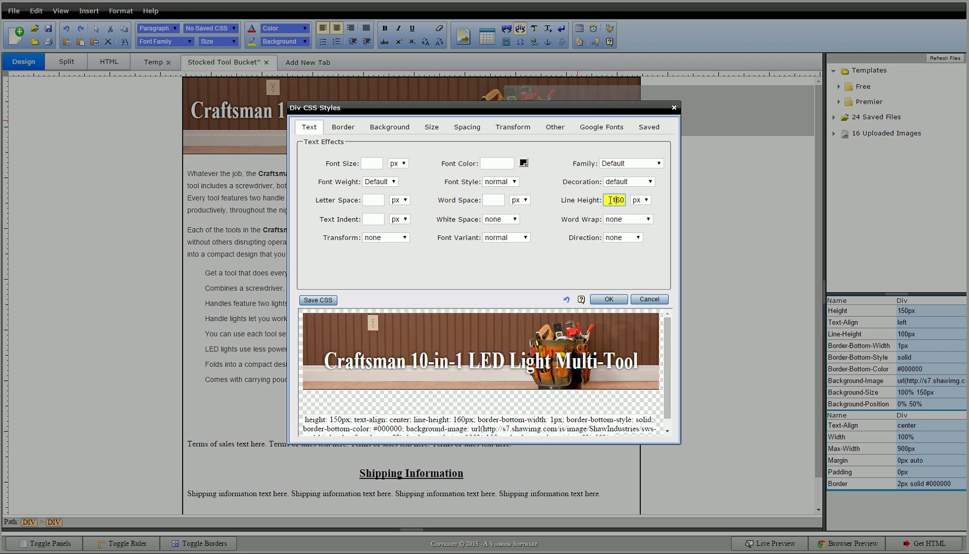
key(shift+Right)
text(5)
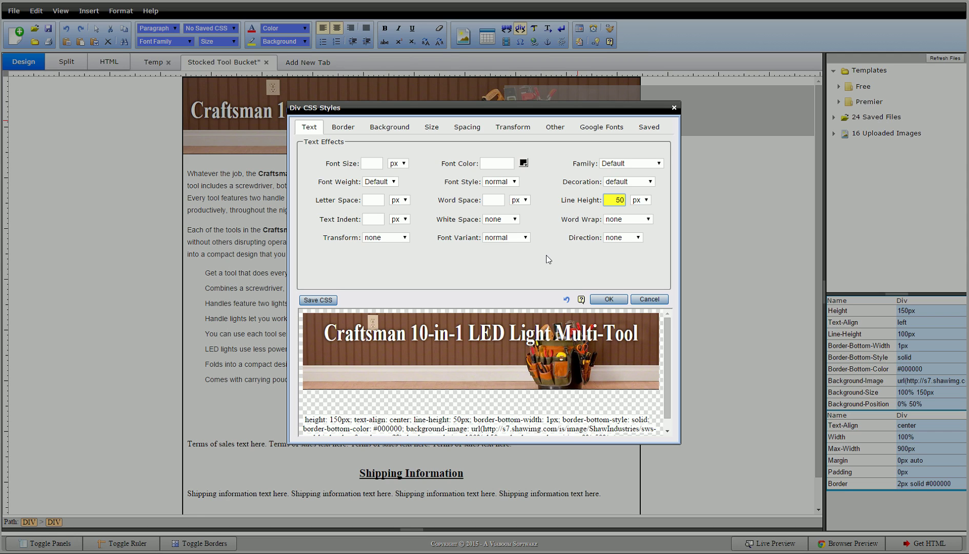
click(598, 301)
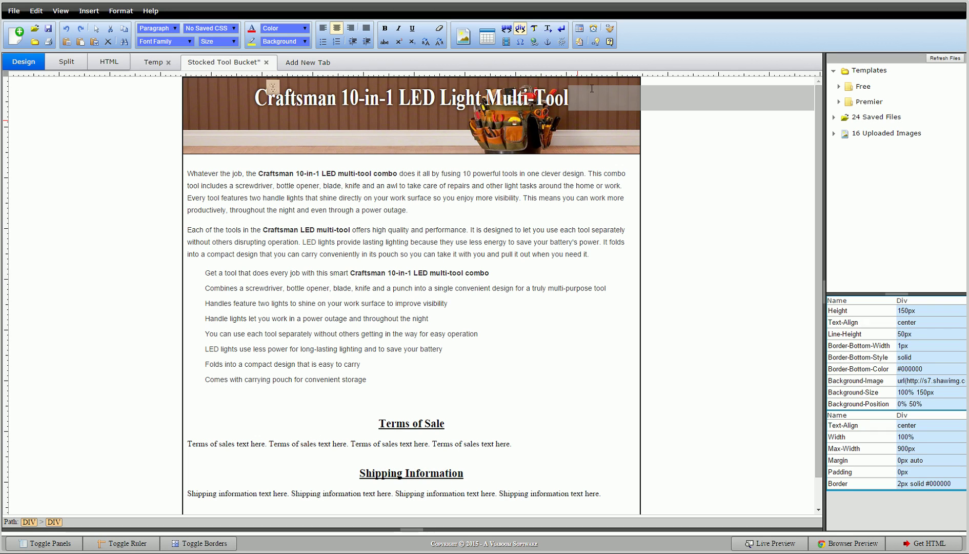
Change the banner title's text shadow colour from black to red #FF0000.
click(465, 97)
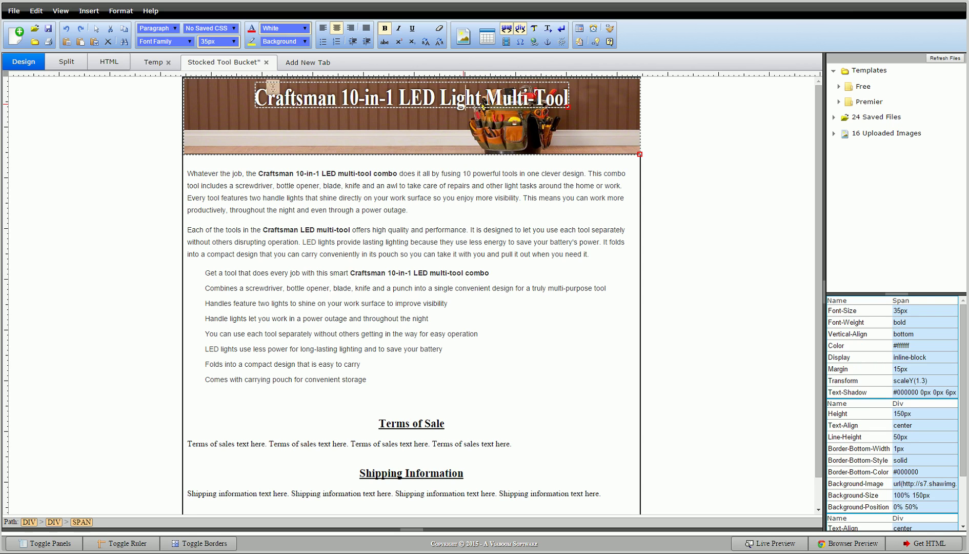
key(End)
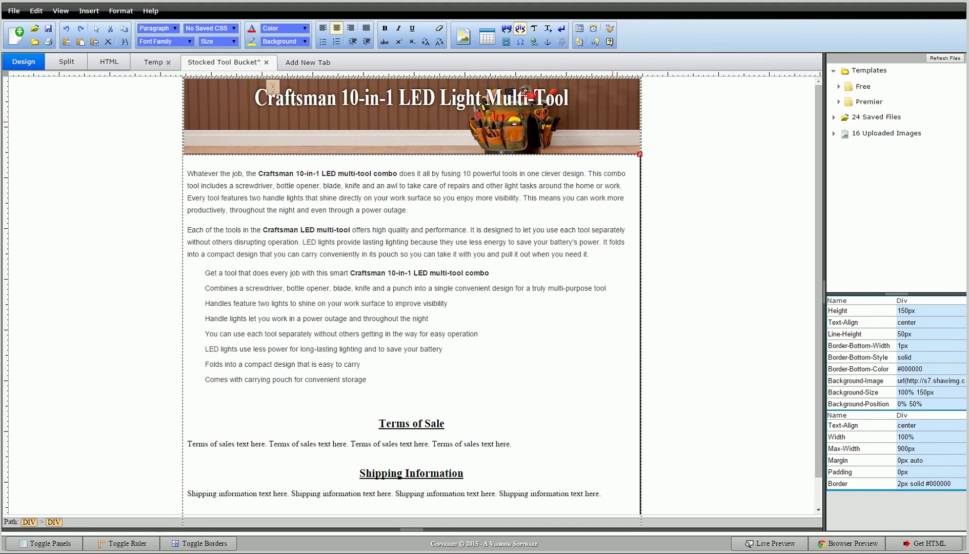
click(399, 97)
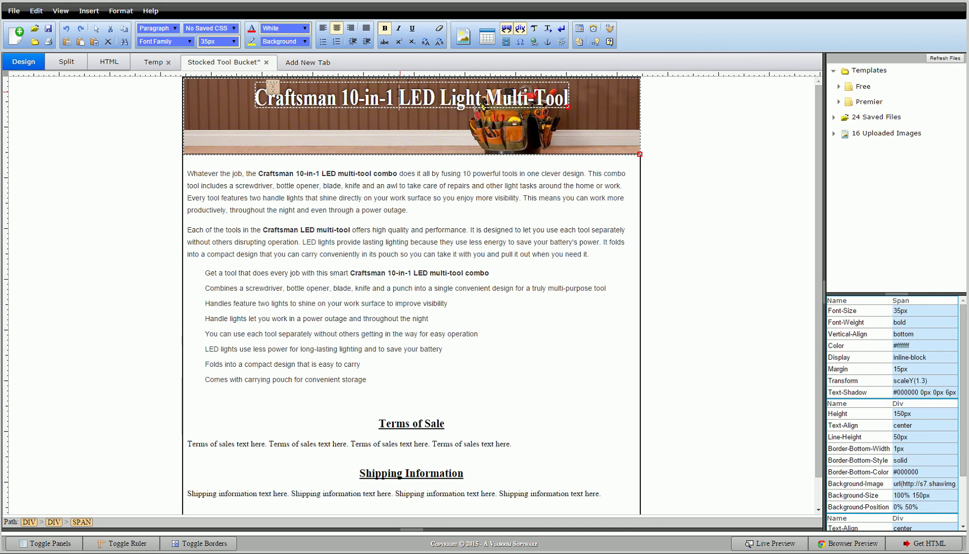
right_click(397, 96)
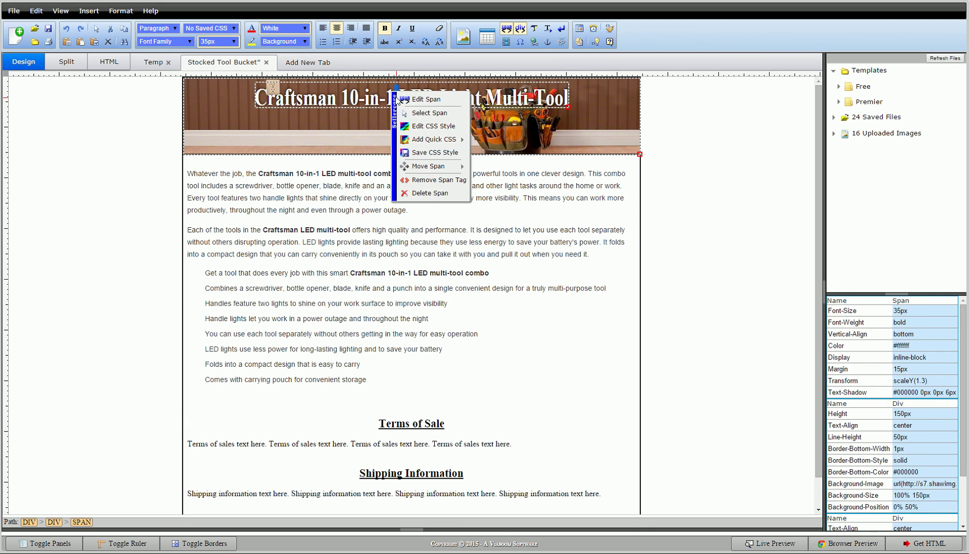
click(438, 130)
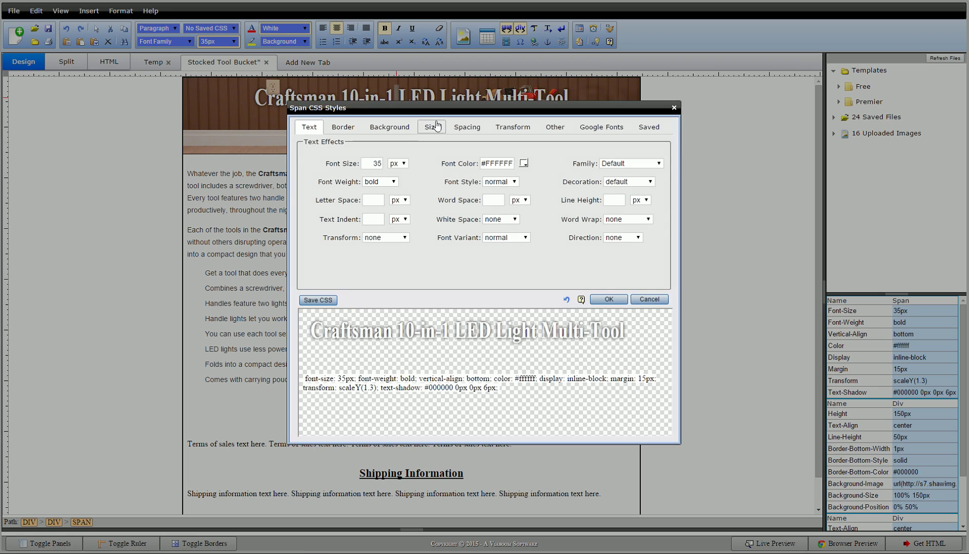
click(553, 131)
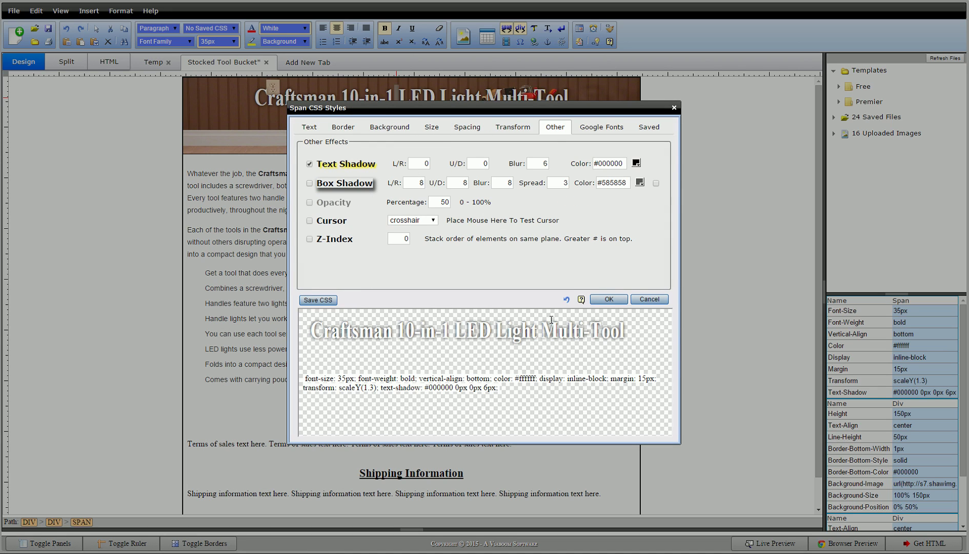
click(636, 163)
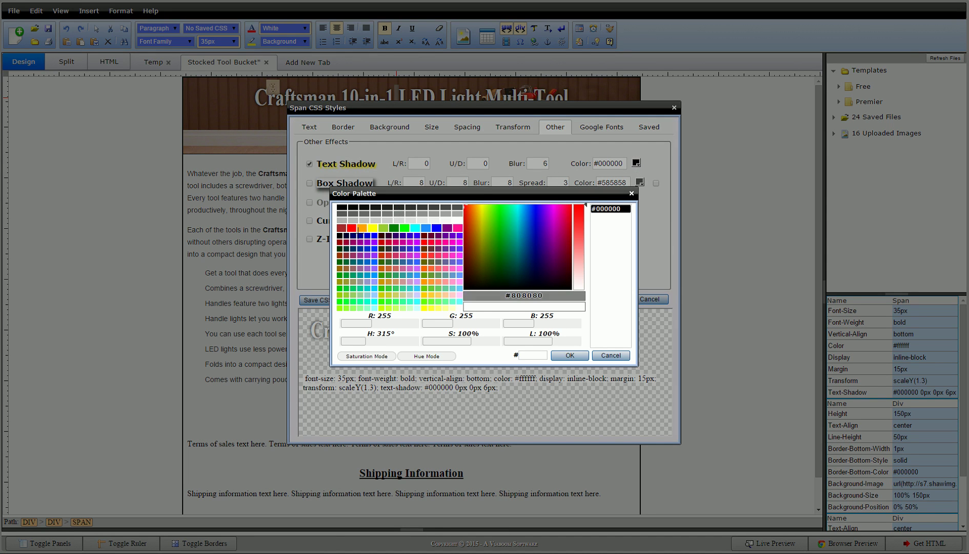
click(351, 228)
click(570, 355)
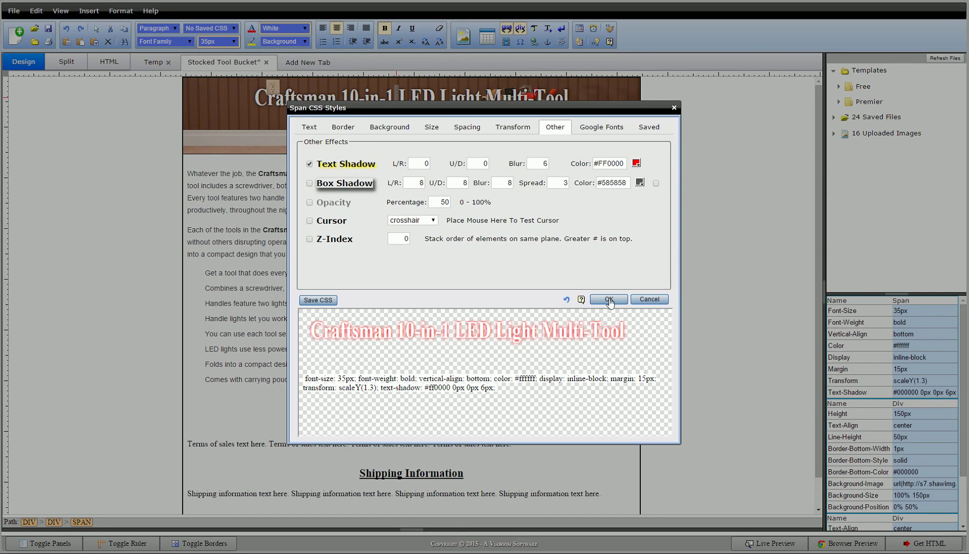
click(609, 299)
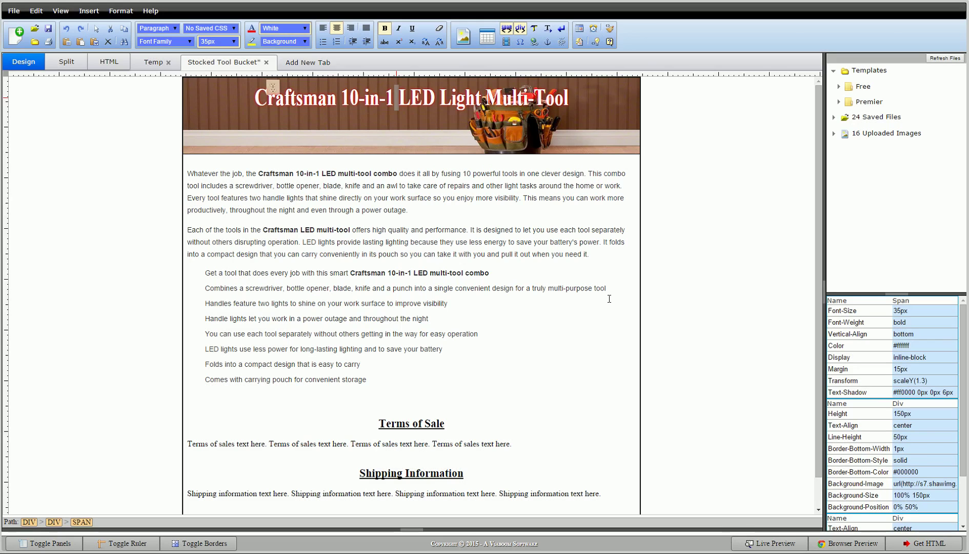
click(577, 124)
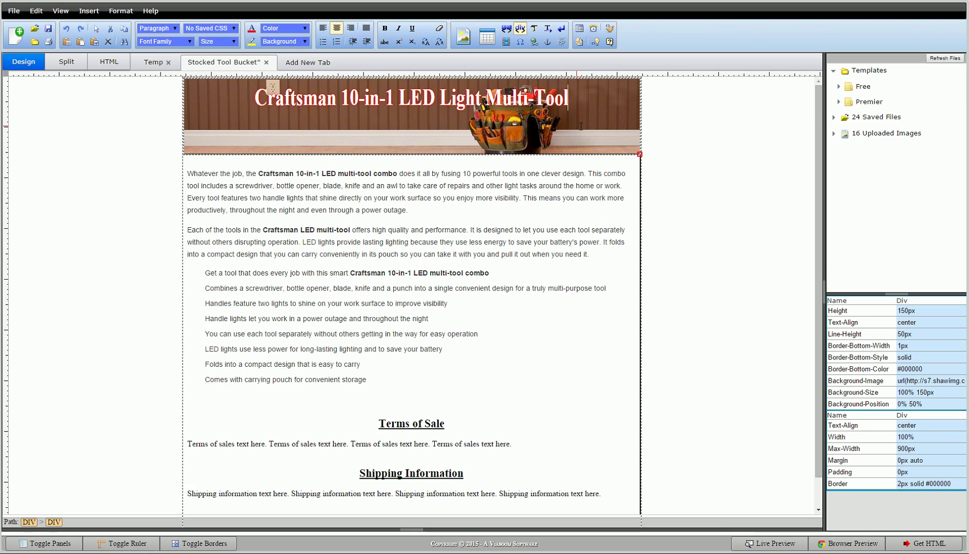
Give the Terms of Sale heading a 2px red border in its CSS style settings.
scroll(585, 129, down, 1)
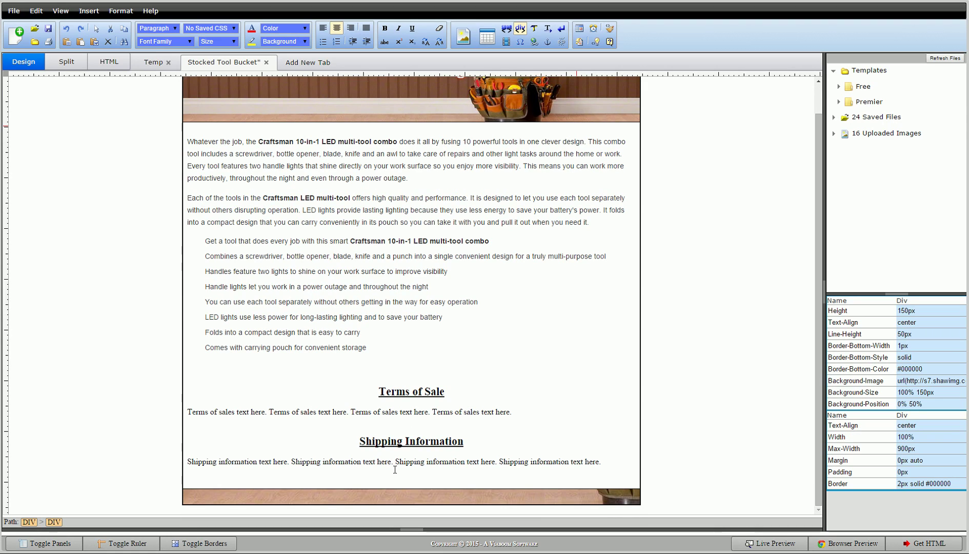
click(404, 392)
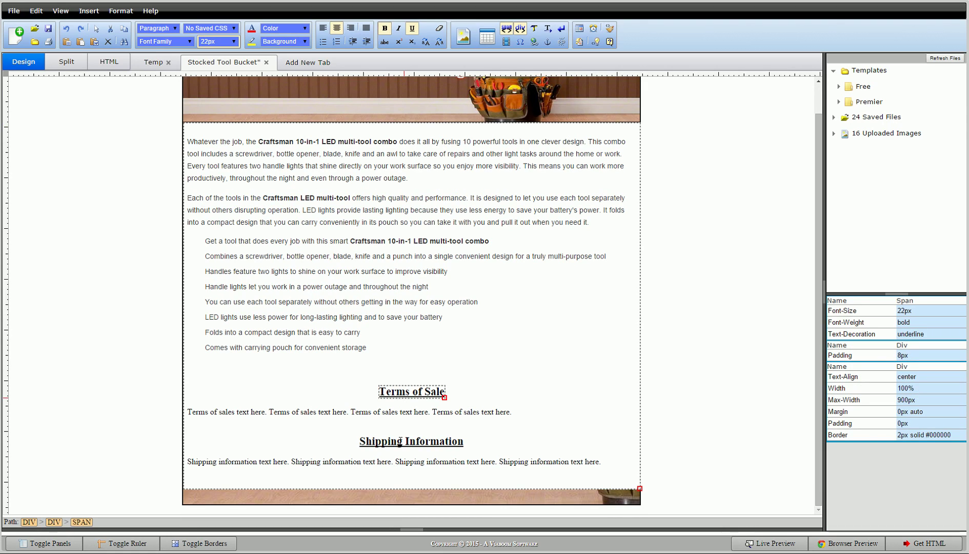
click(401, 441)
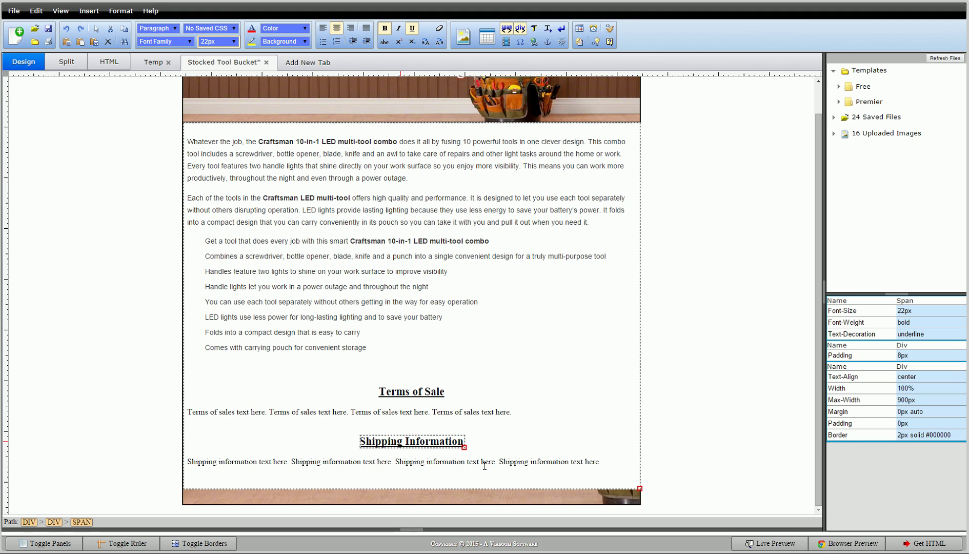
click(406, 392)
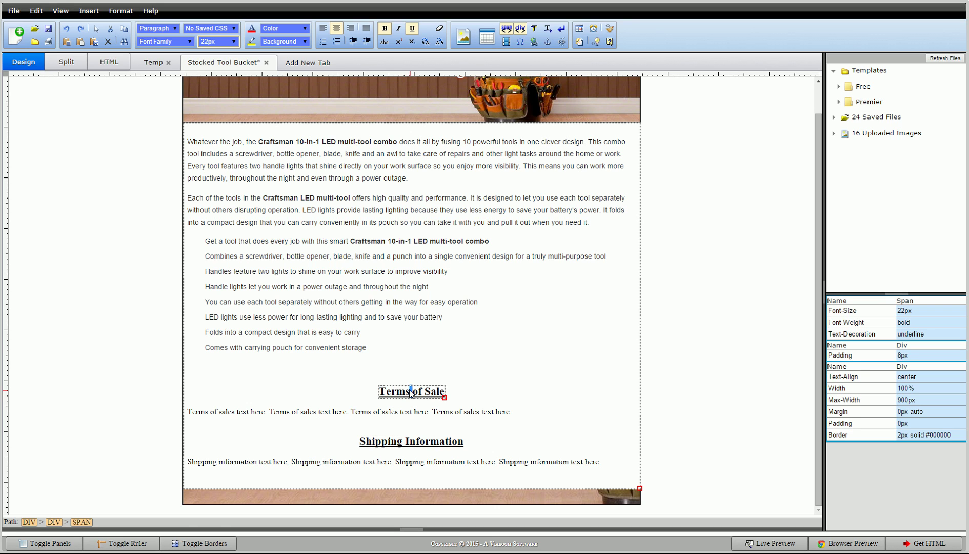
right_click(408, 389)
click(447, 419)
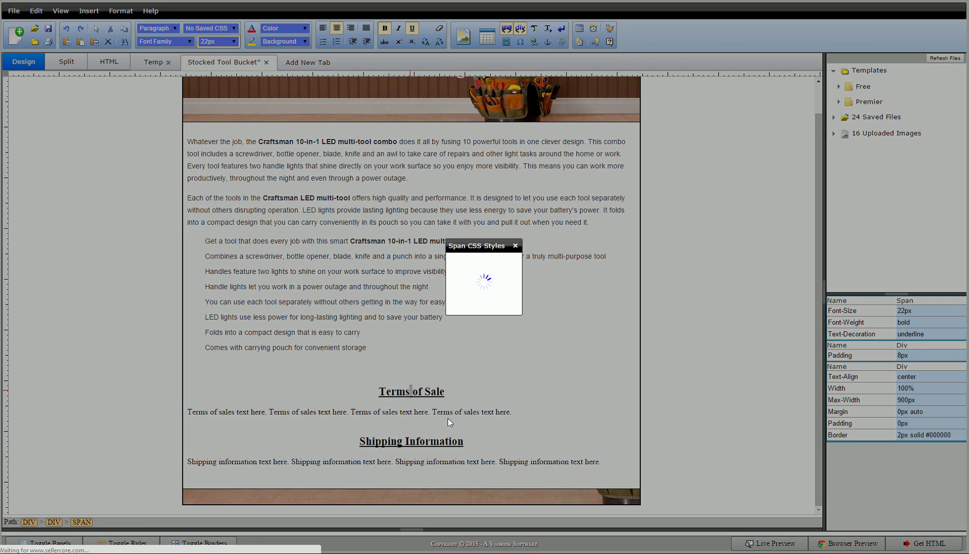
click(386, 132)
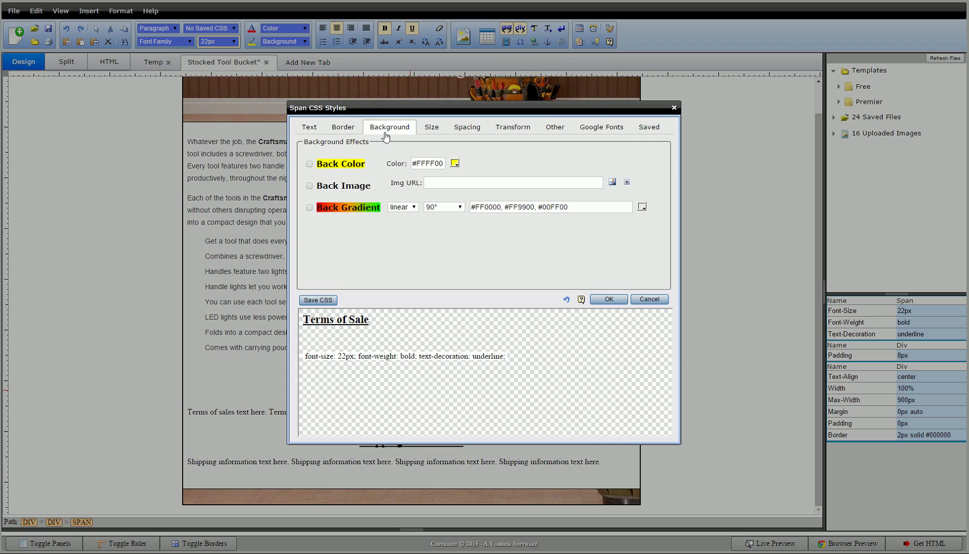
click(339, 133)
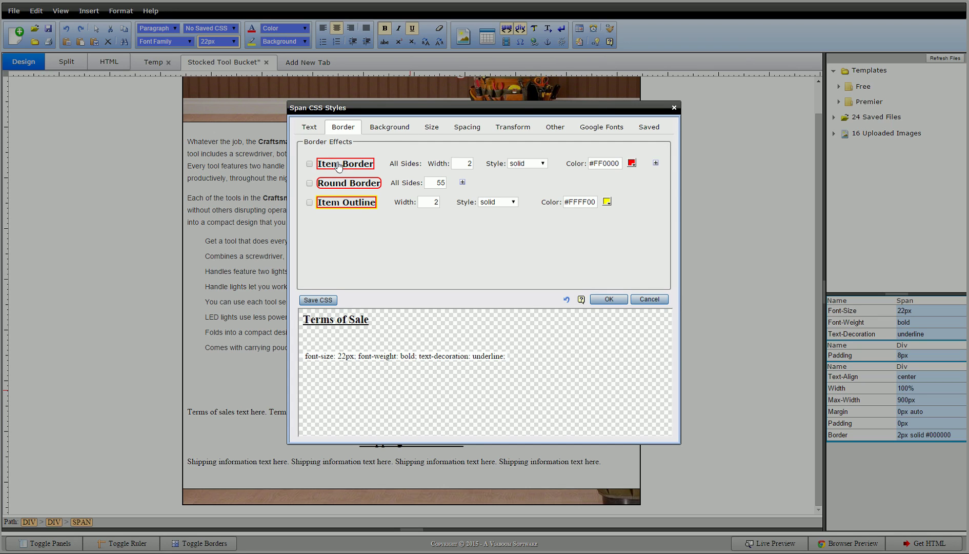
click(338, 164)
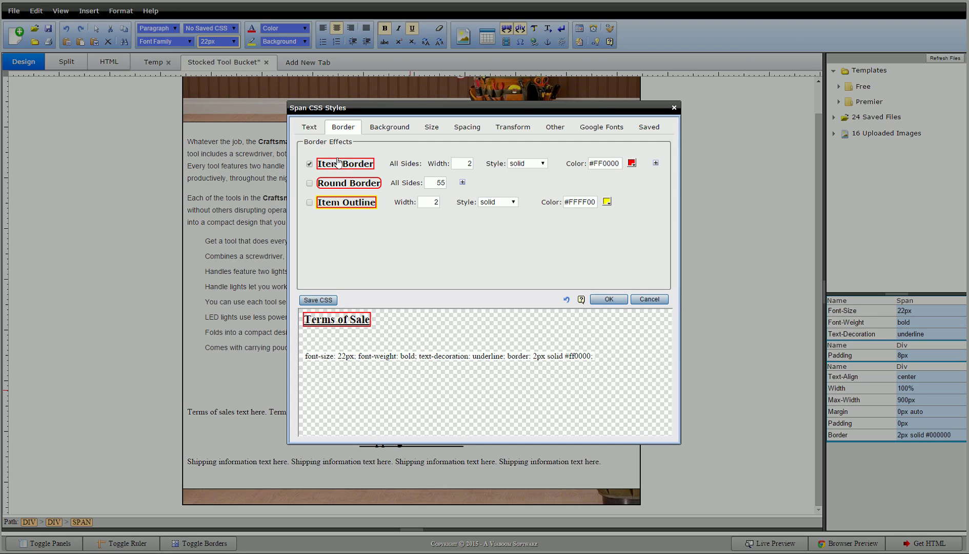
Remove the heading's underline, set 5px padding on all sides, and apply.
click(309, 127)
click(627, 182)
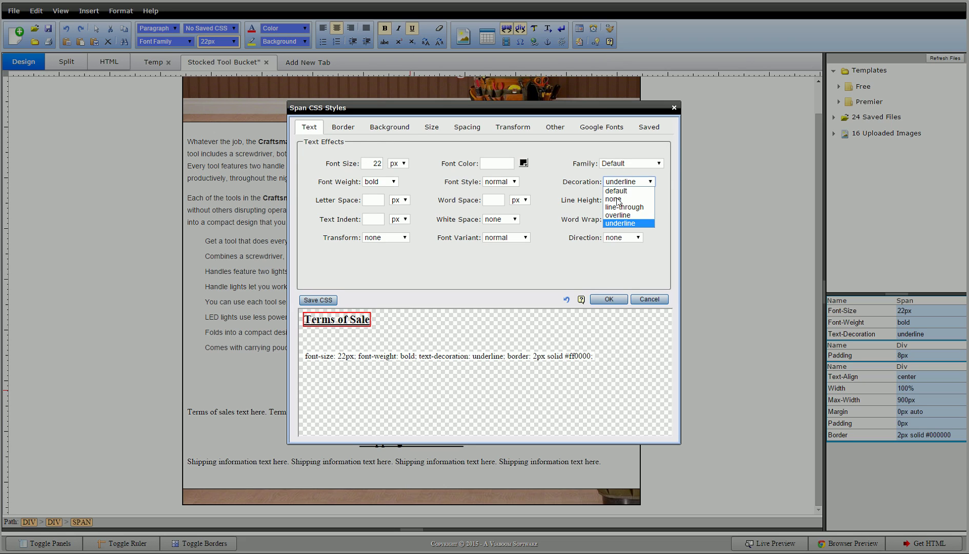
click(615, 200)
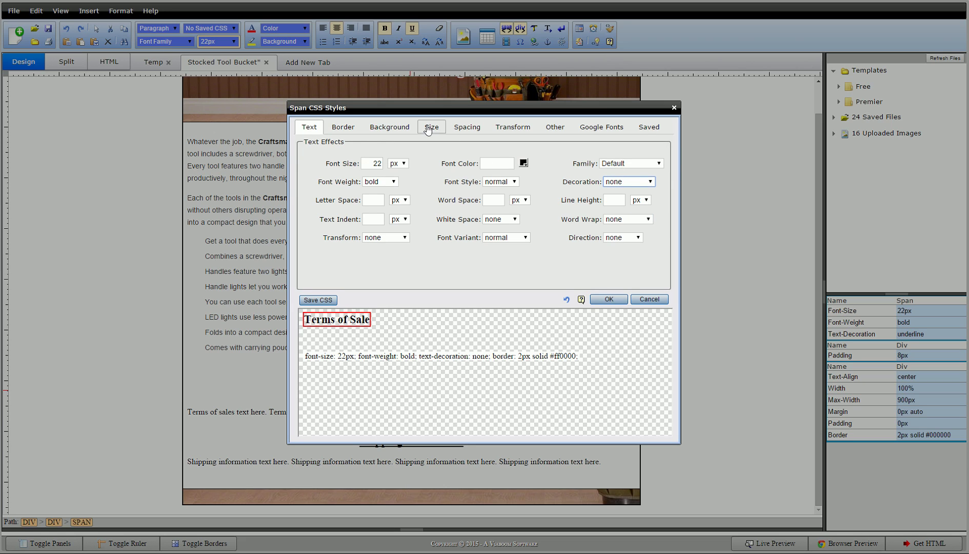
click(467, 128)
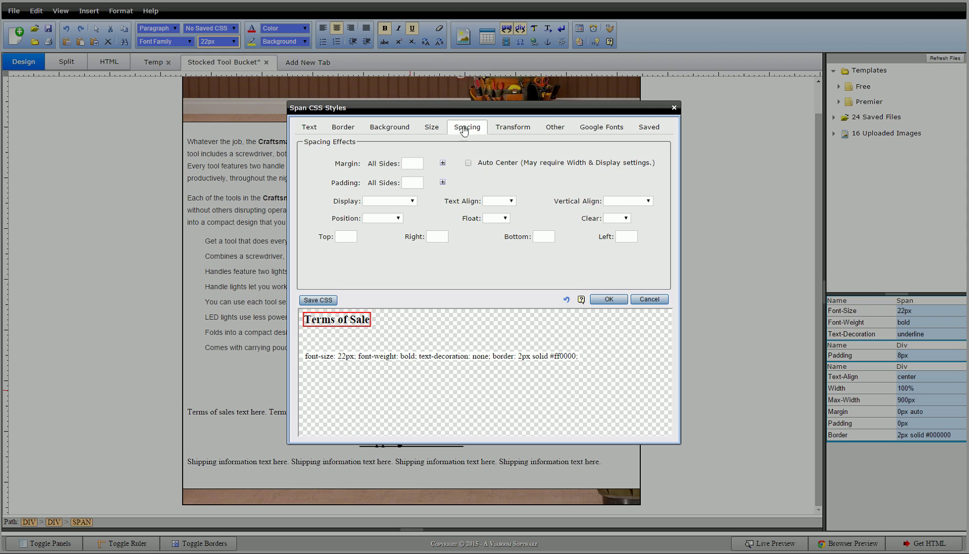
click(416, 181)
text(5)
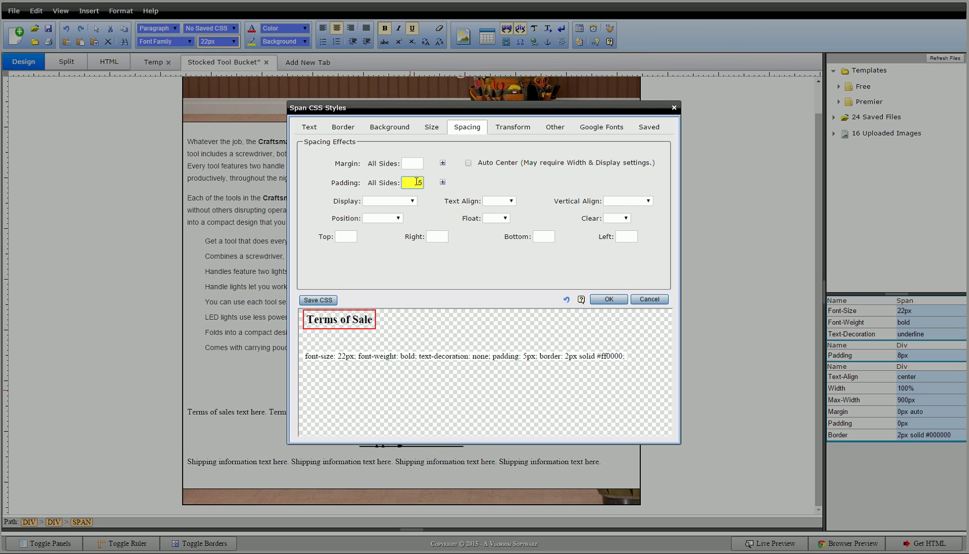
click(607, 300)
click(683, 299)
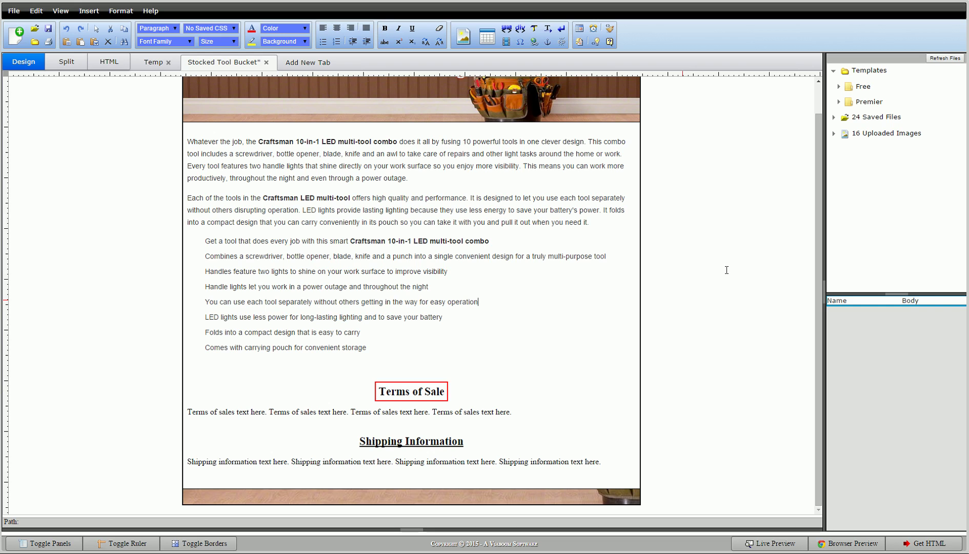
Save the Terms of Sale heading's CSS and apply it to Shipping Information as Saved 1.
scroll(726, 225, up, 1)
scroll(726, 225, down, 1)
double_click(405, 390)
right_click(405, 390)
click(408, 444)
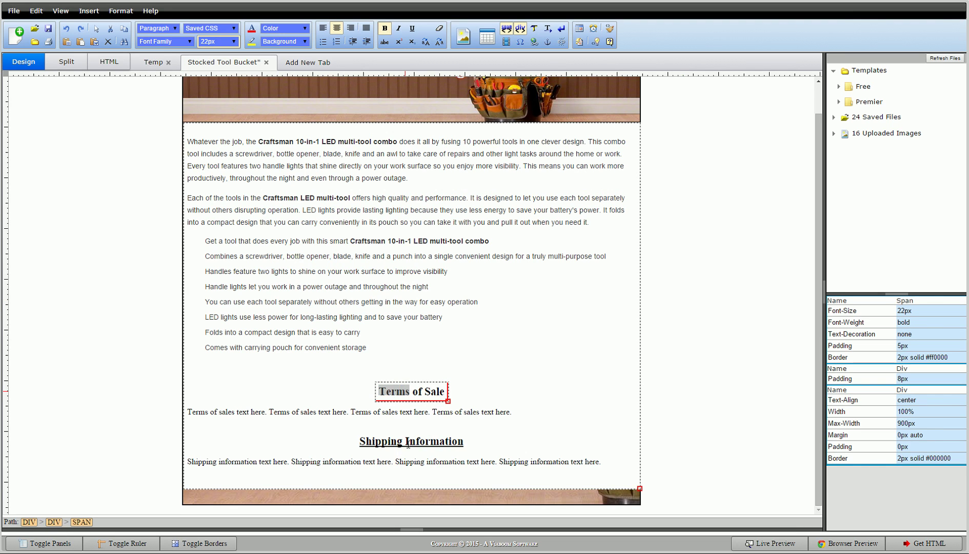
click(402, 439)
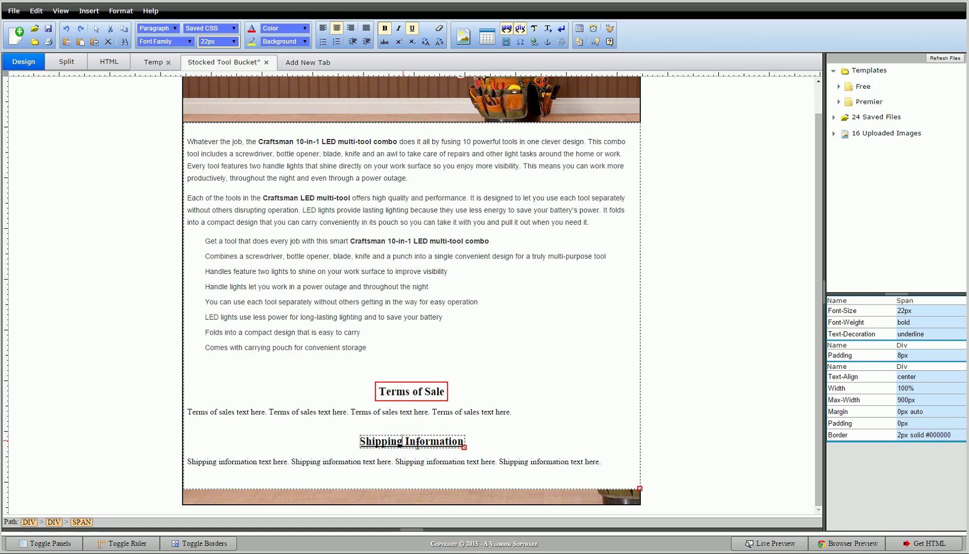
click(210, 25)
click(208, 45)
click(80, 270)
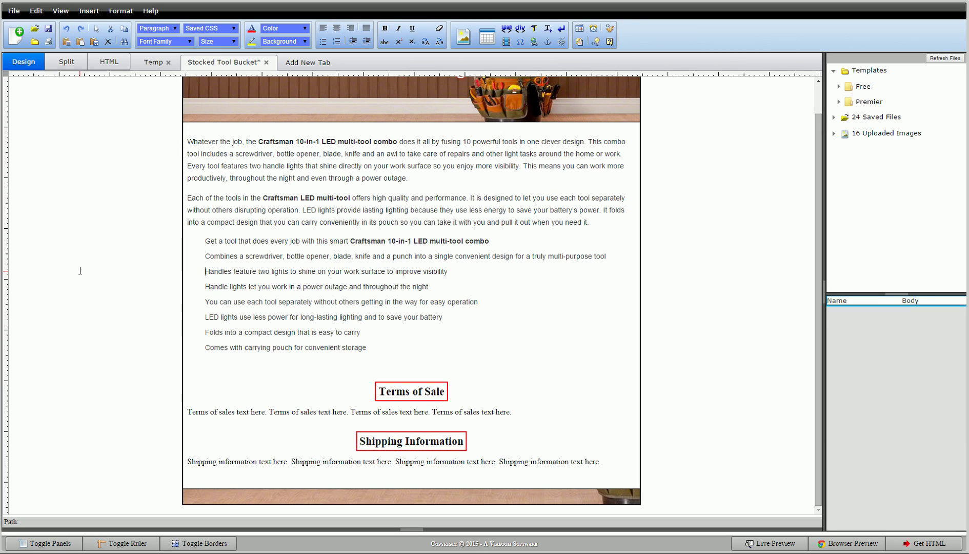
scroll(740, 253, up, 1)
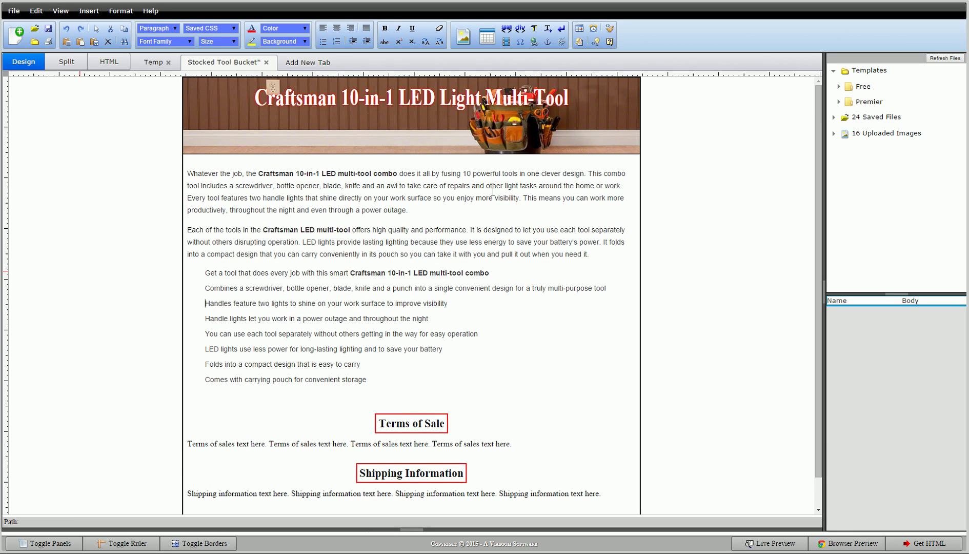
click(392, 216)
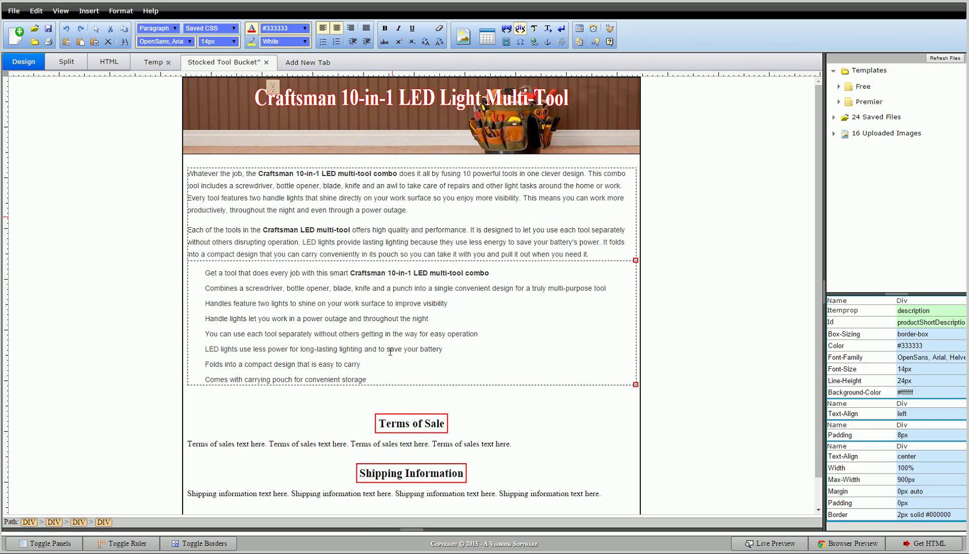
click(402, 398)
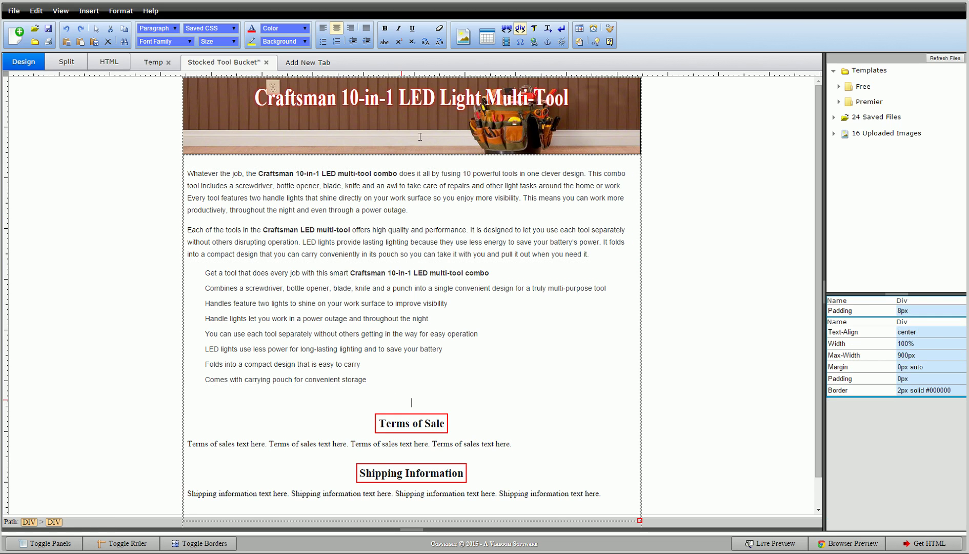
click(407, 162)
click(406, 161)
Upload spin_prod_859042812.jpg renamed Multi Tool and insert it into the template at 624 px.
click(463, 36)
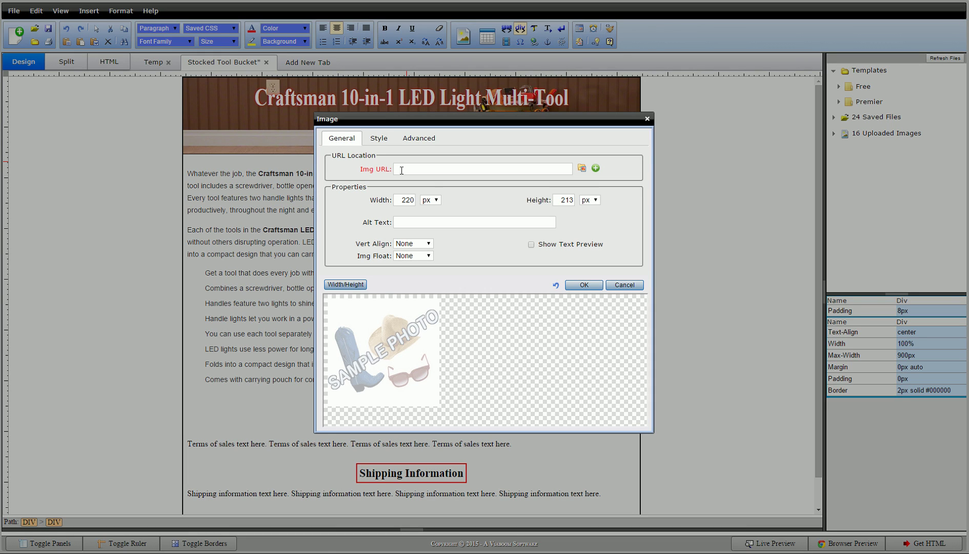
click(594, 170)
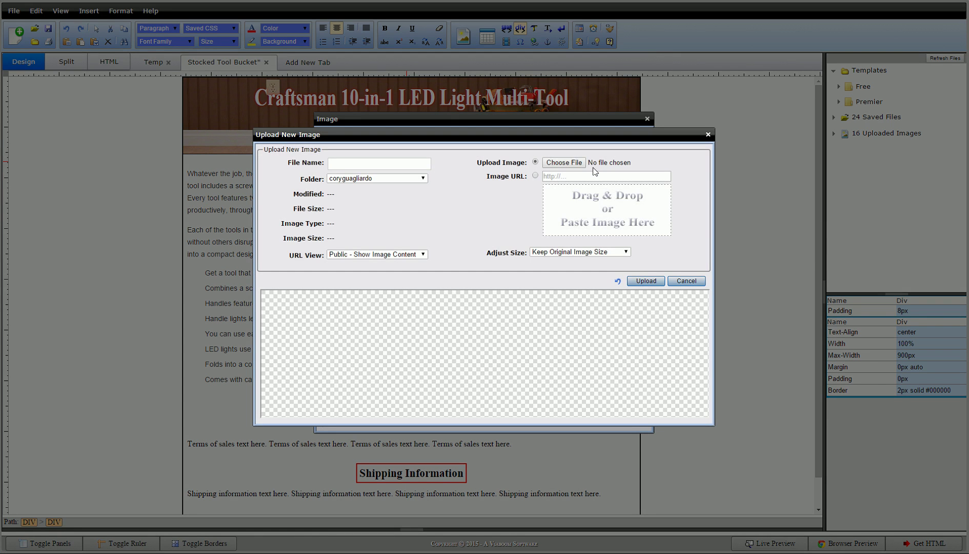
click(580, 164)
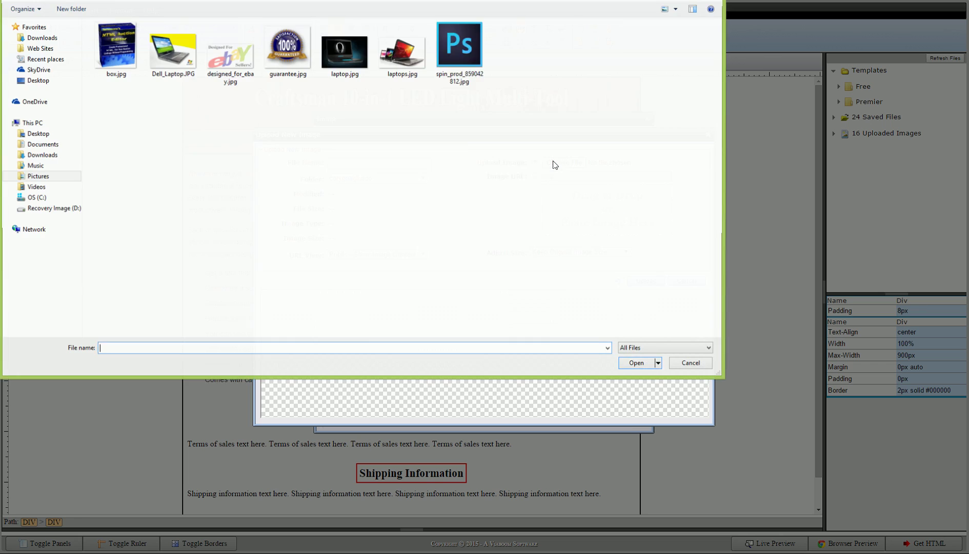
click(460, 49)
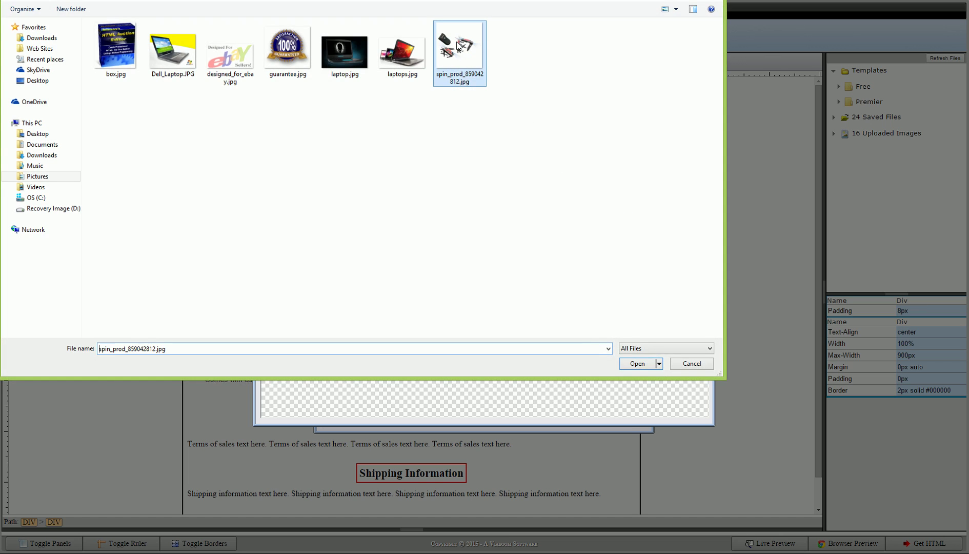
click(637, 364)
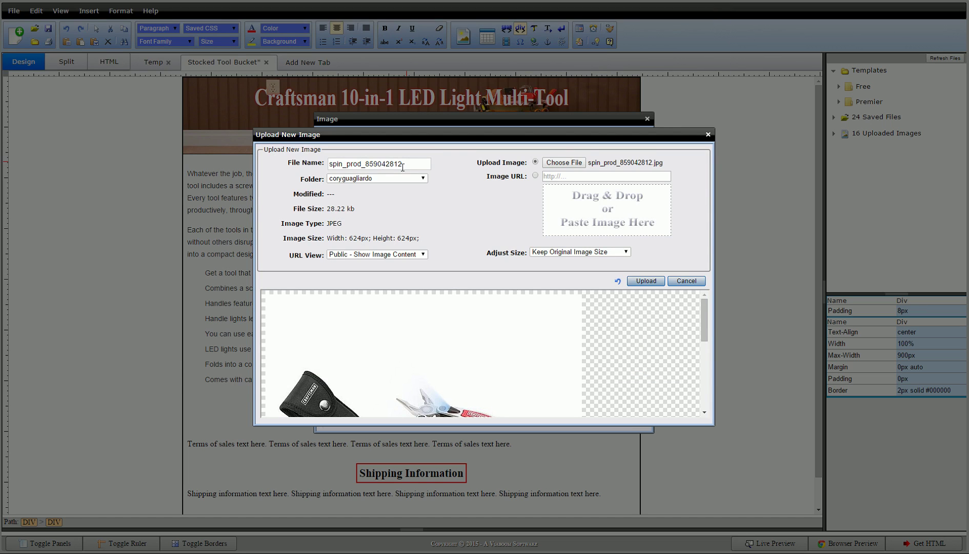
click(402, 164)
key(ctrl+a)
text(M)
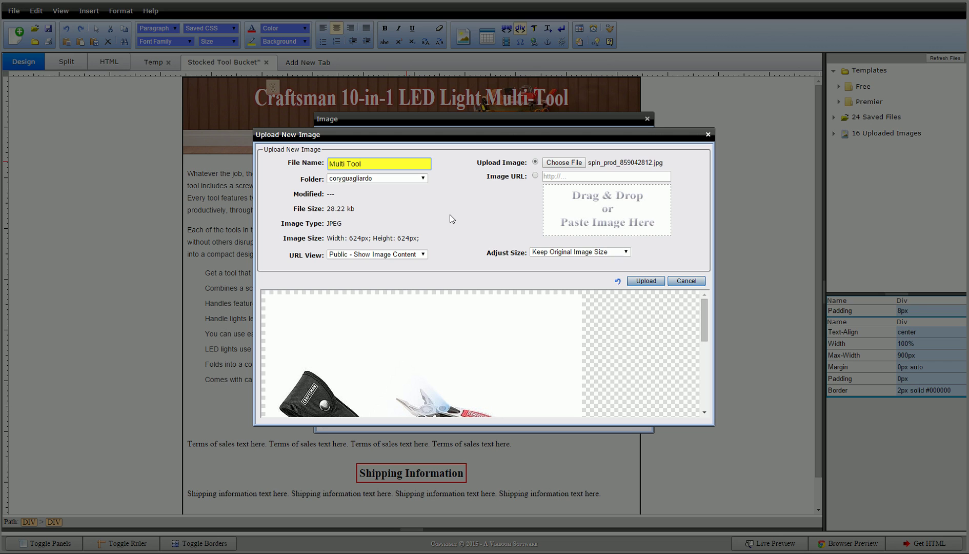
click(631, 283)
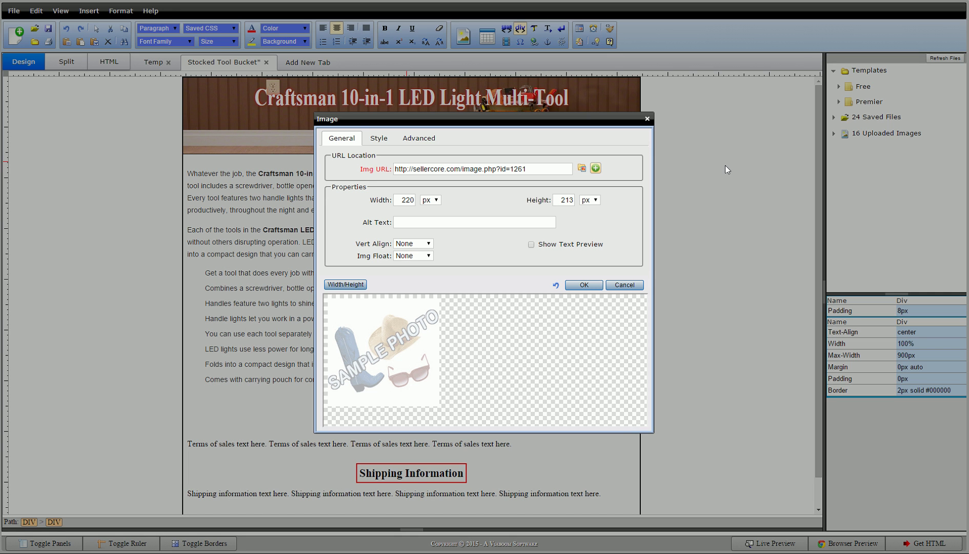
click(581, 286)
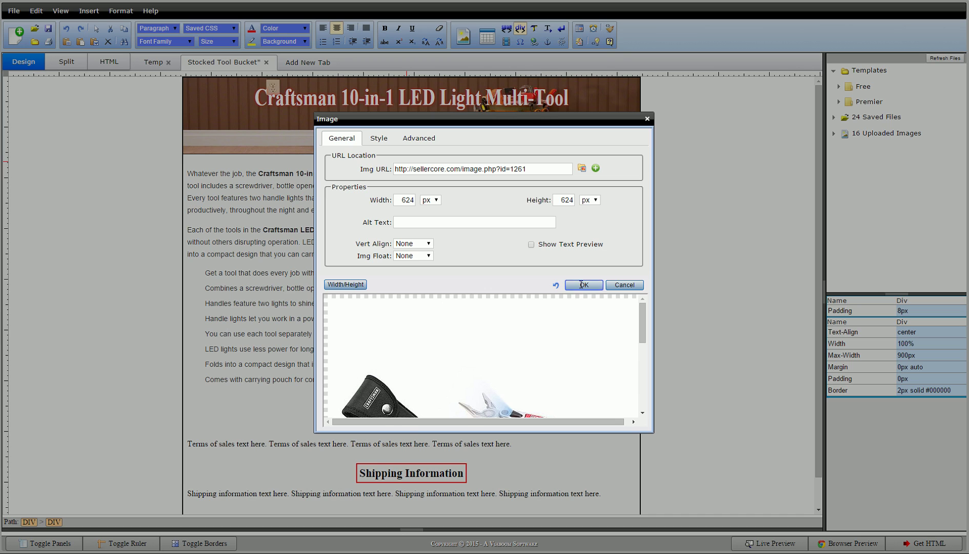
Drag the multi-tool photo's corner handle to enlarge it to about 693×522 px.
click(712, 236)
scroll(712, 236, down, 1)
scroll(712, 236, down, 4)
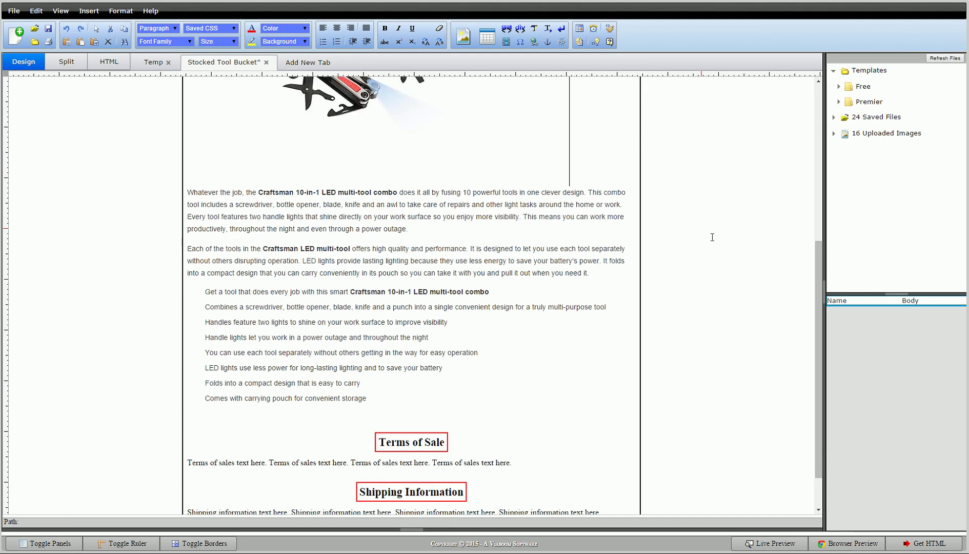
scroll(345, 311, up, 6)
click(345, 311)
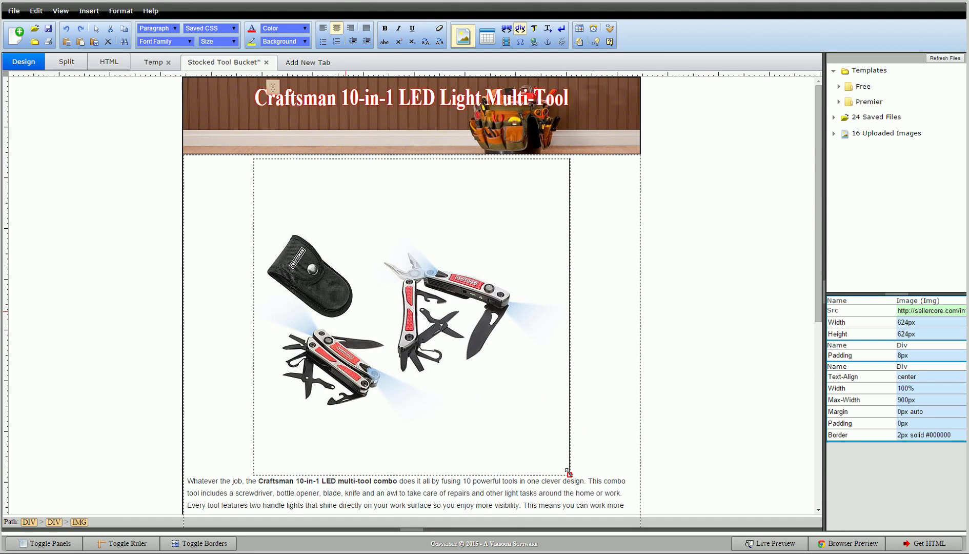
drag(570, 474, 610, 428)
click(704, 343)
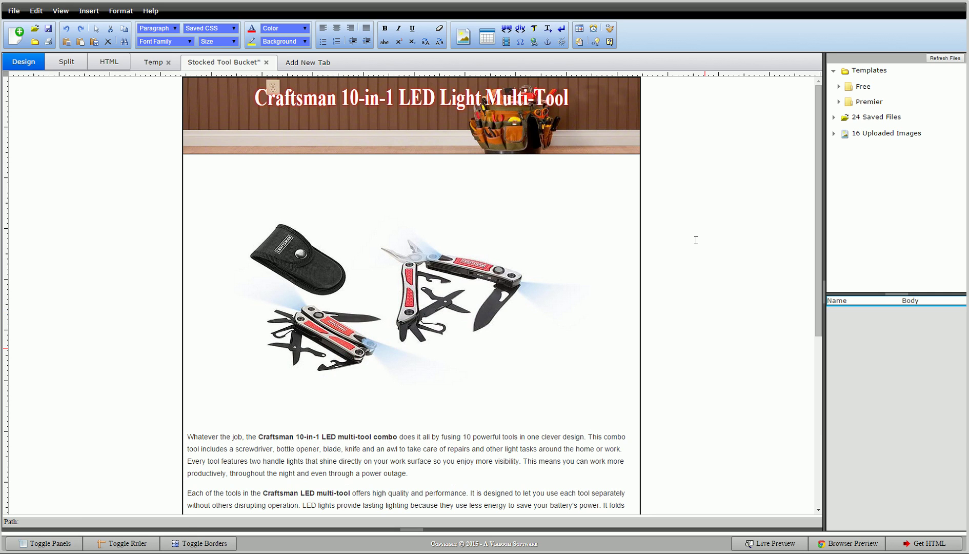
scroll(620, 348, down, 5)
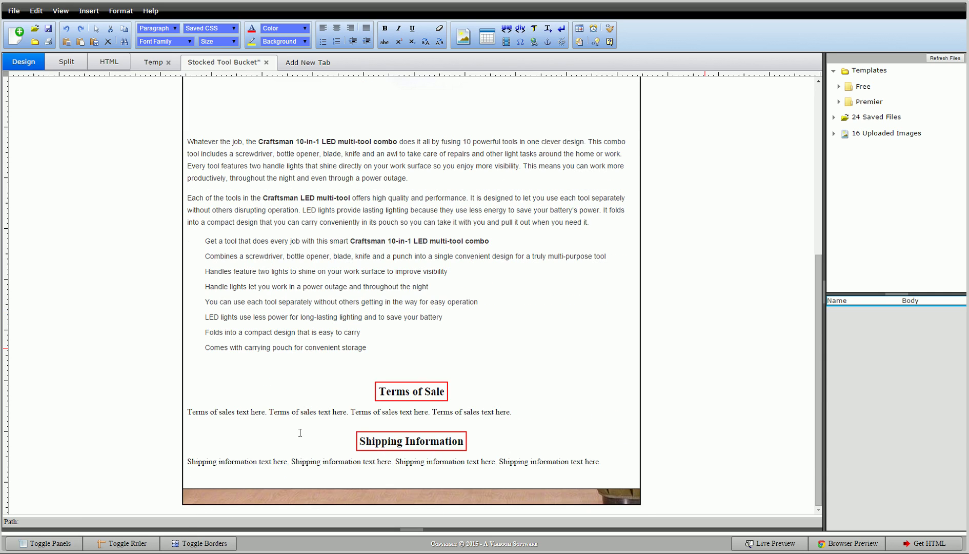
scroll(713, 244, up, 5)
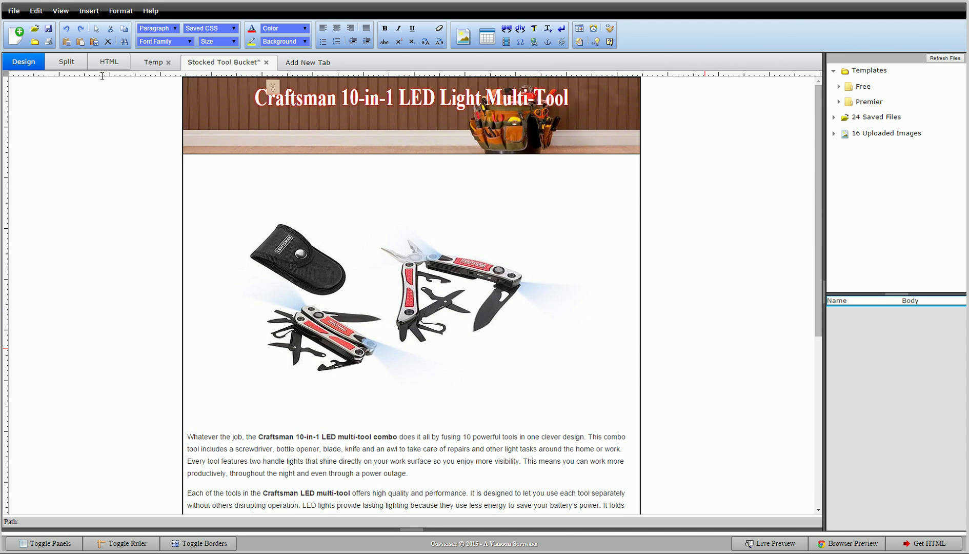
Switch to Split view so design and HTML source appear side by side.
click(108, 62)
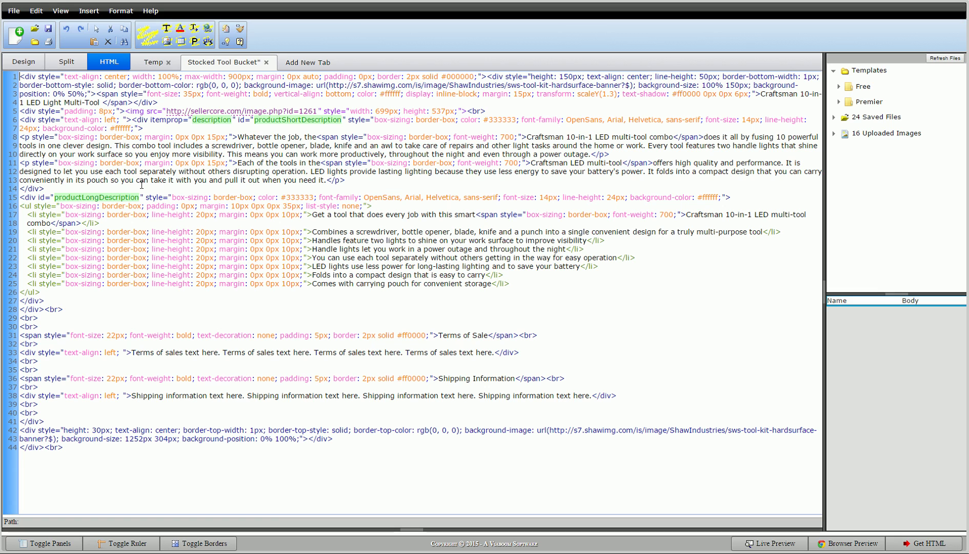
click(78, 68)
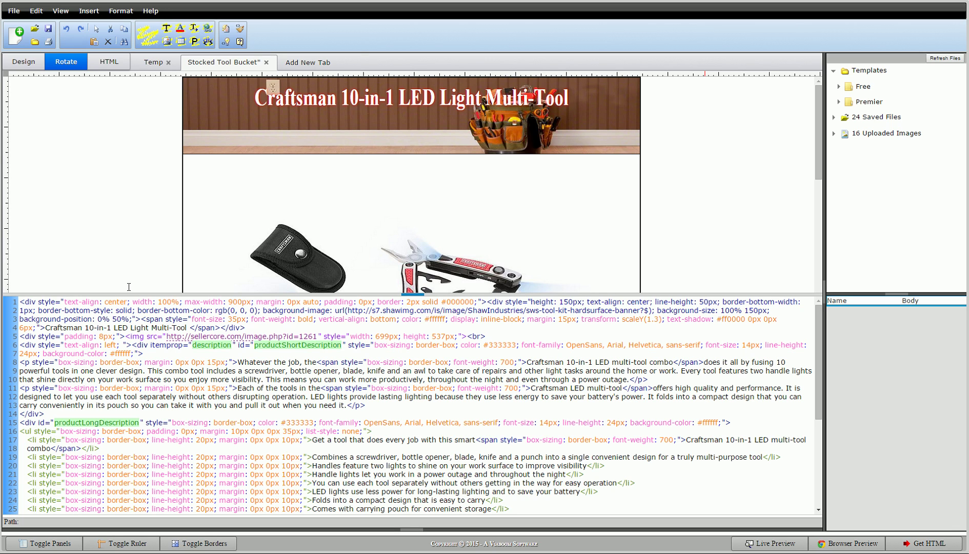
Generate the template's code with Get HTML, select all of it and copy it.
click(913, 548)
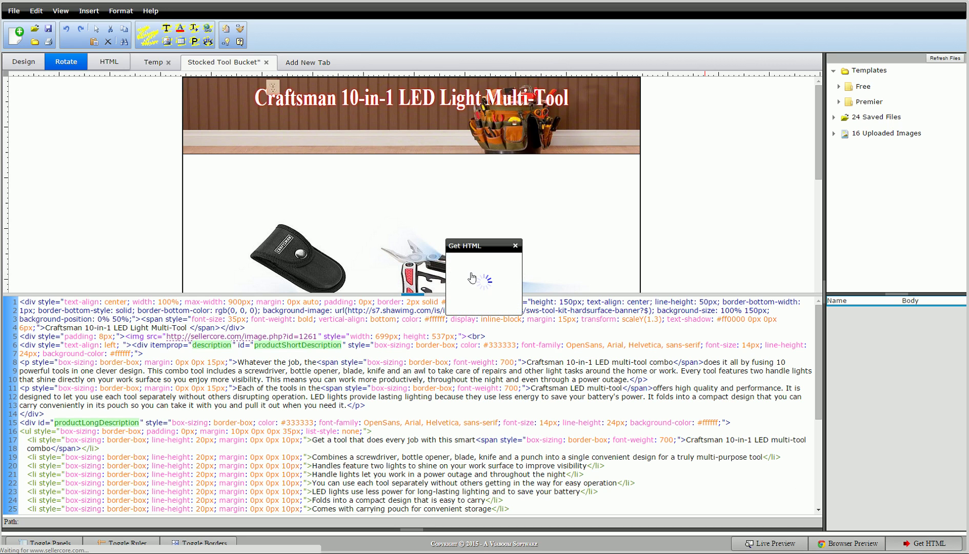
click(462, 247)
scroll(454, 245, up, 10)
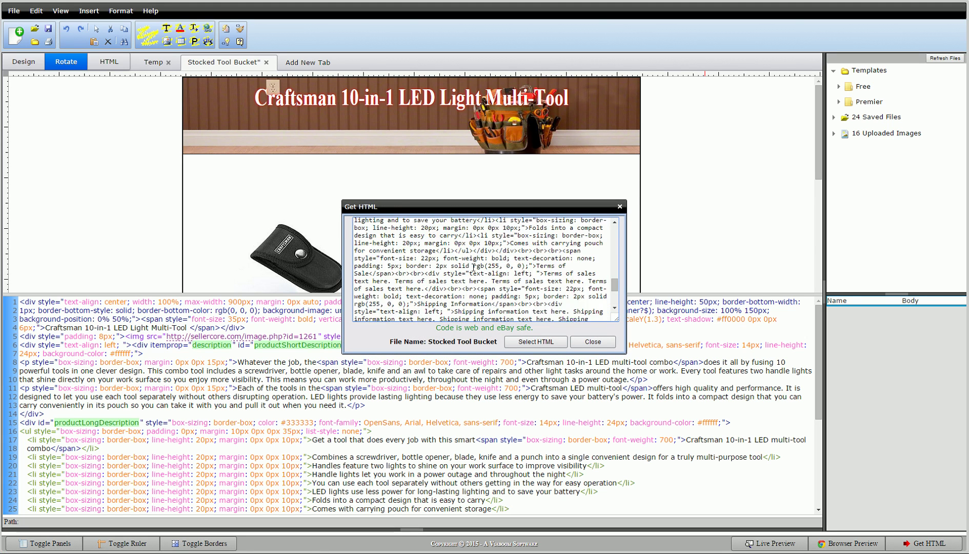
scroll(445, 243, down, 5)
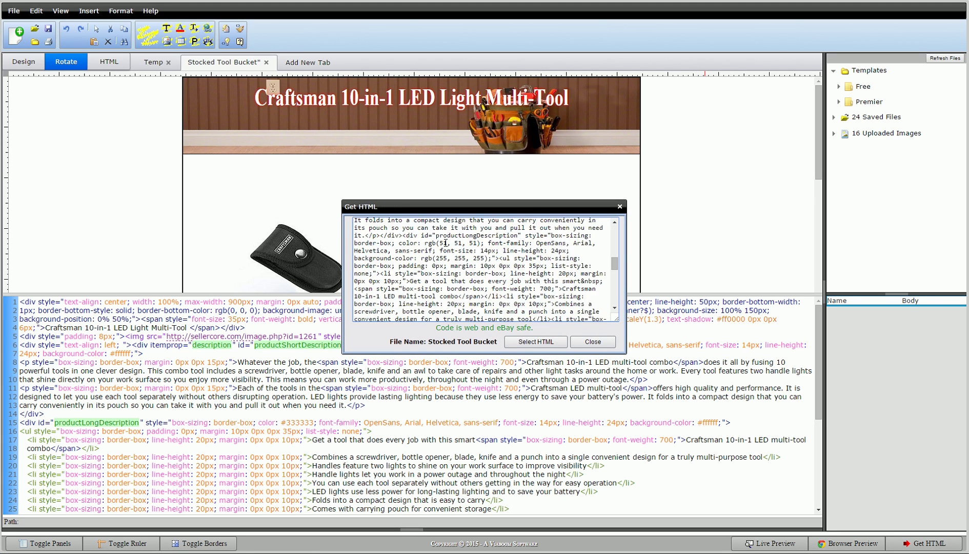
scroll(444, 243, down, 3)
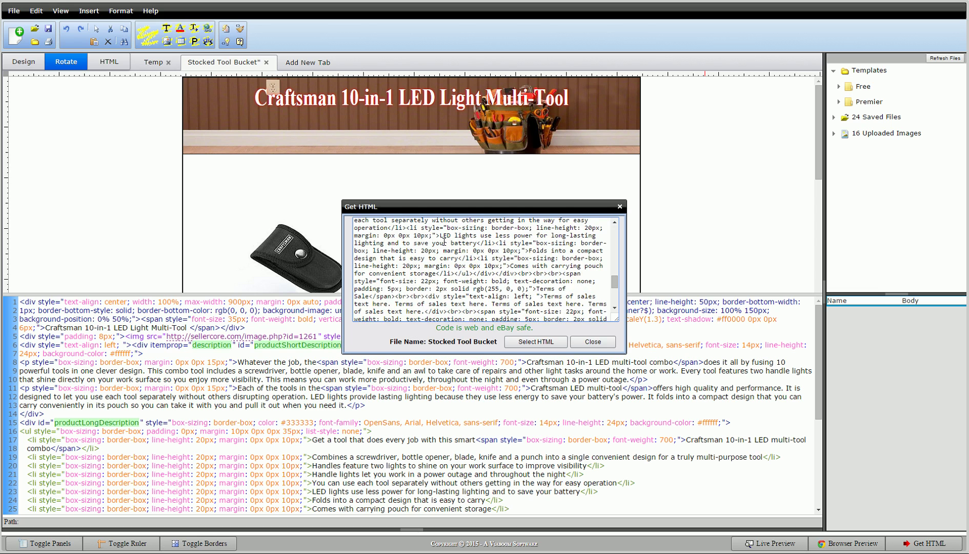
scroll(444, 243, down, 3)
scroll(481, 283, down, 1)
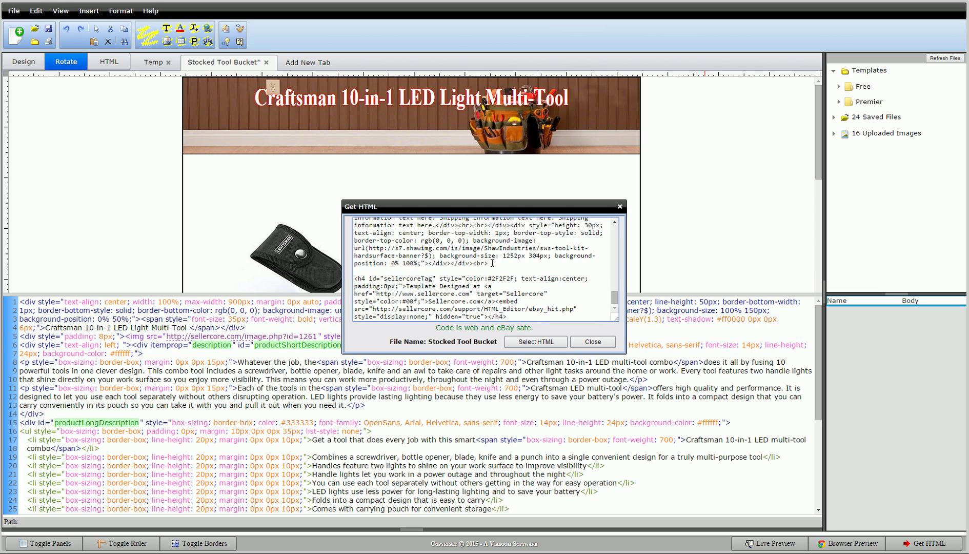
drag(467, 259, 340, 163)
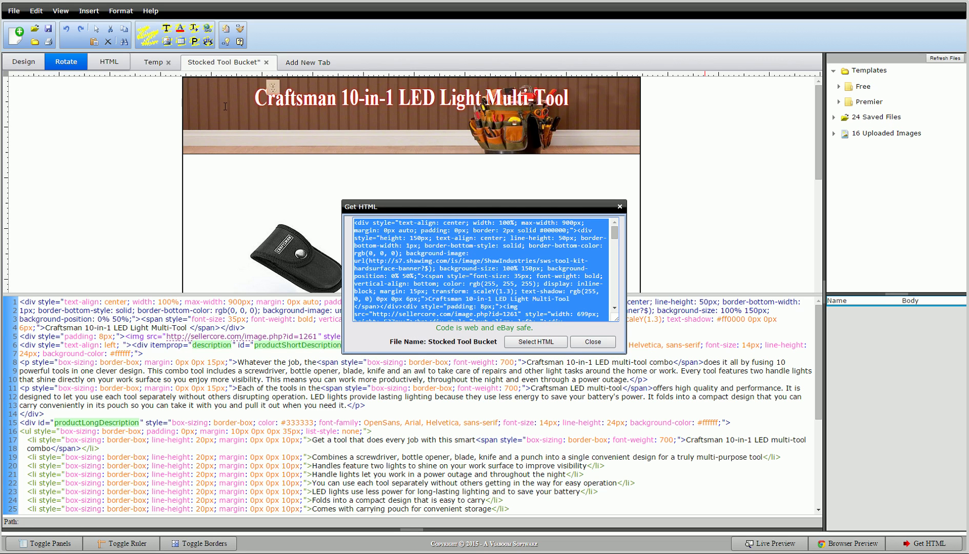
right_click(408, 255)
click(428, 306)
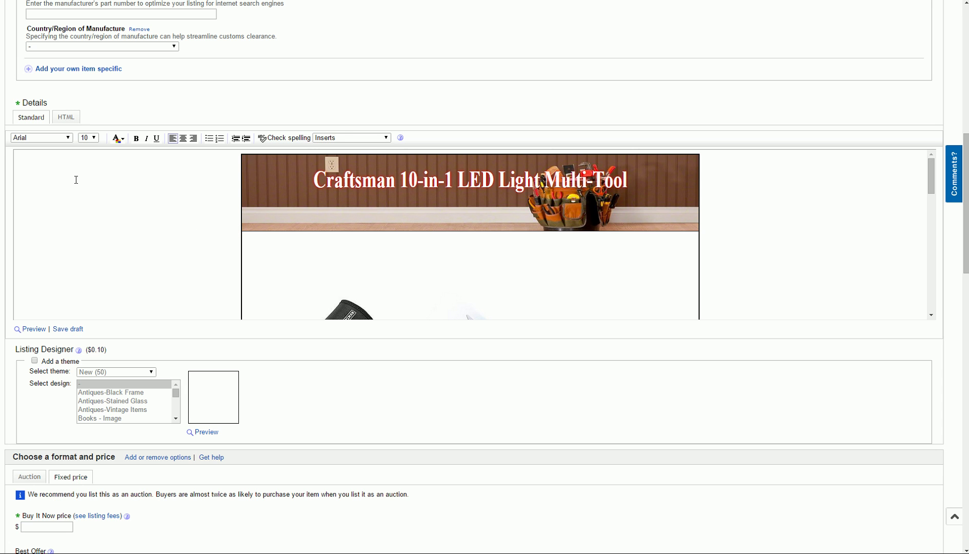
Delete all the old HTML from the eBay Details description's HTML source.
click(76, 179)
click(62, 117)
click(109, 207)
key(ctrl+a)
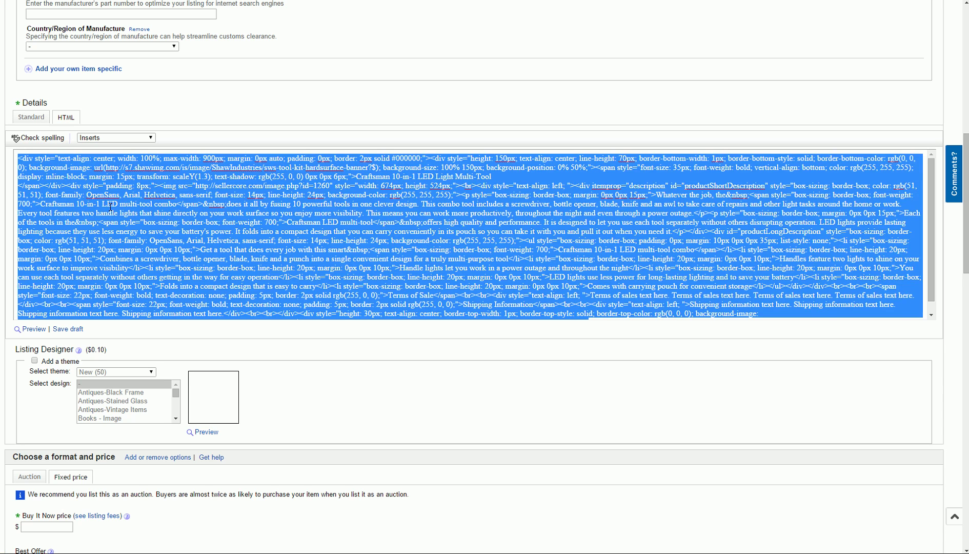
key(Delete)
scroll(364, 156, up, 5)
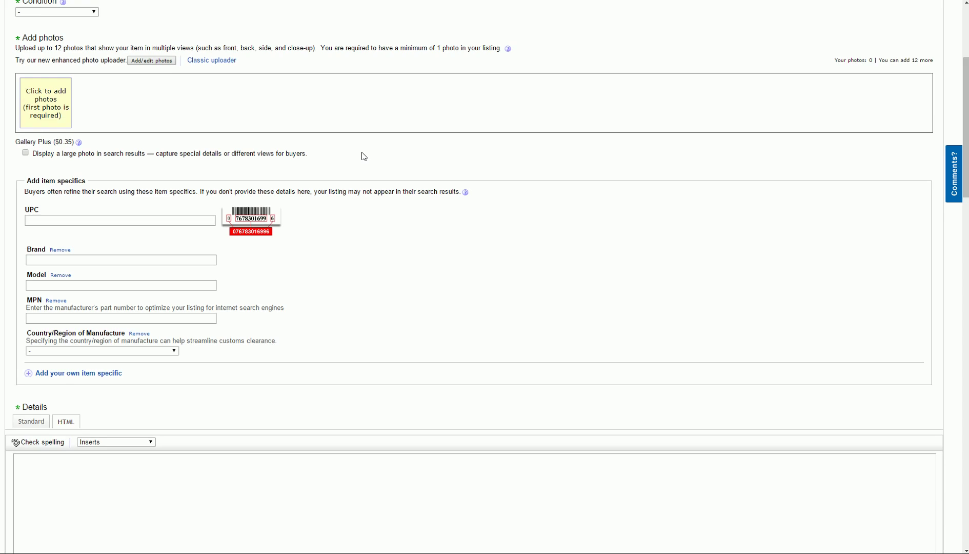
scroll(413, 223, up, 3)
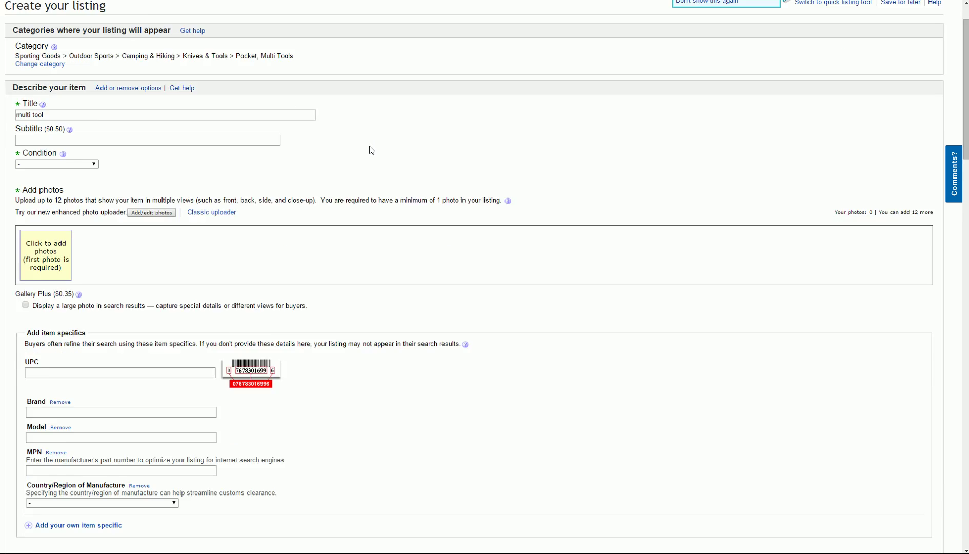
scroll(371, 150, down, 7)
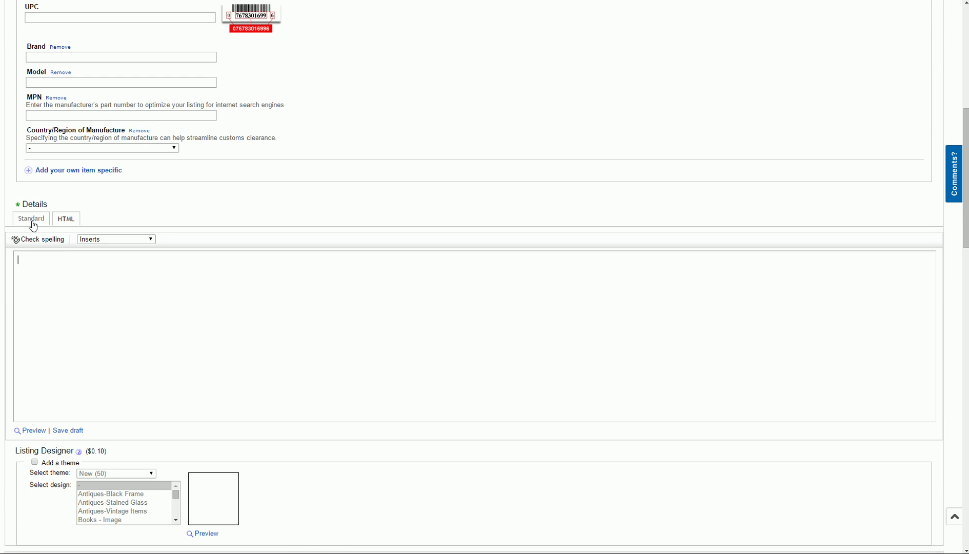
Paste the copied Craftsman multi-tool template HTML into the empty description.
click(33, 224)
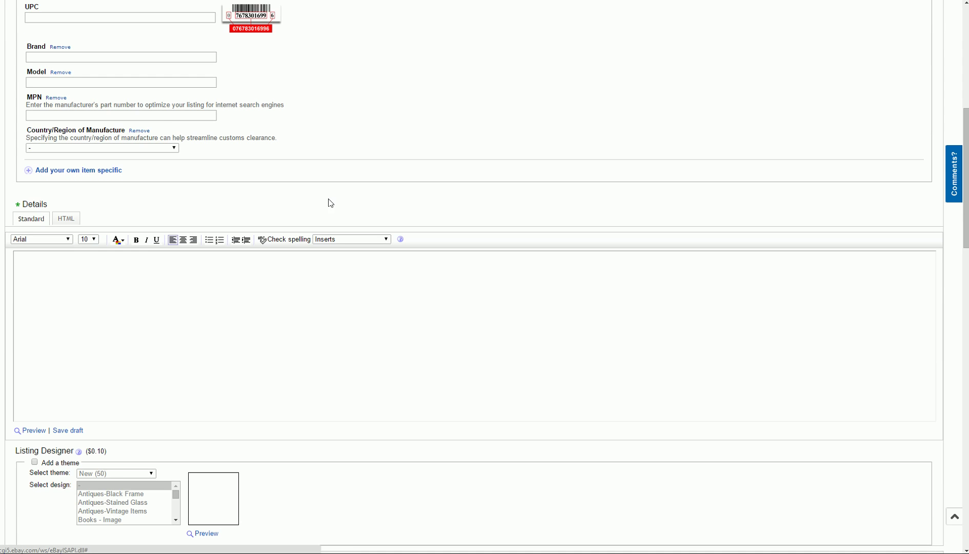
click(64, 222)
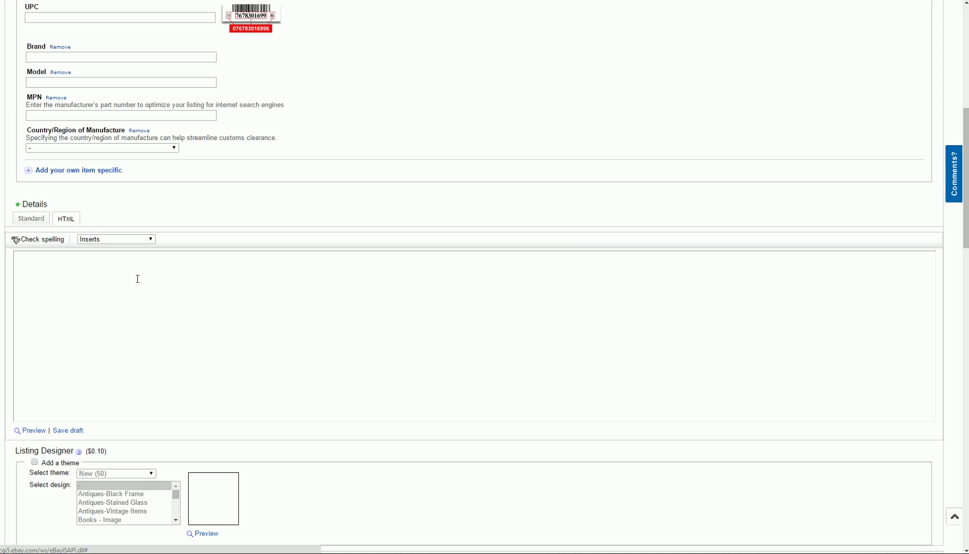
click(216, 287)
right_click(217, 286)
click(249, 348)
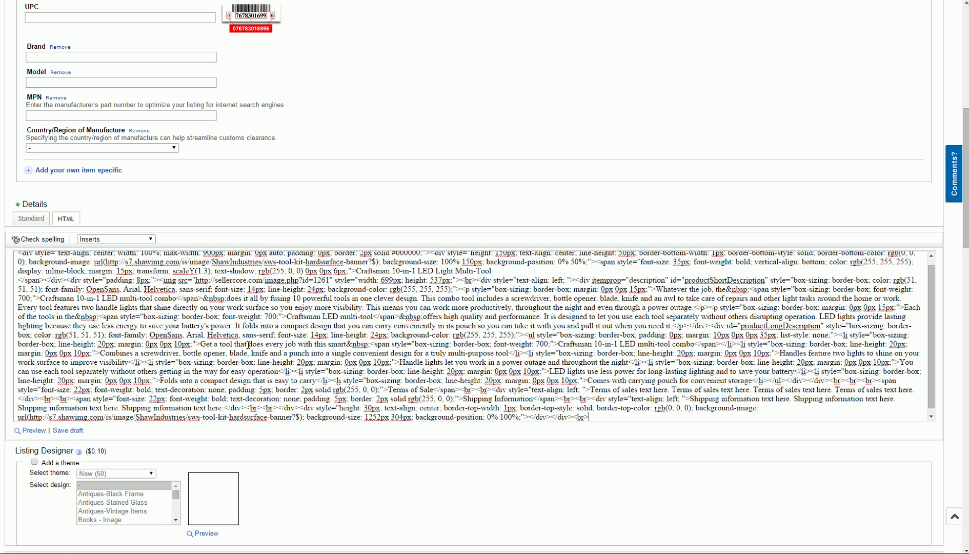
click(32, 218)
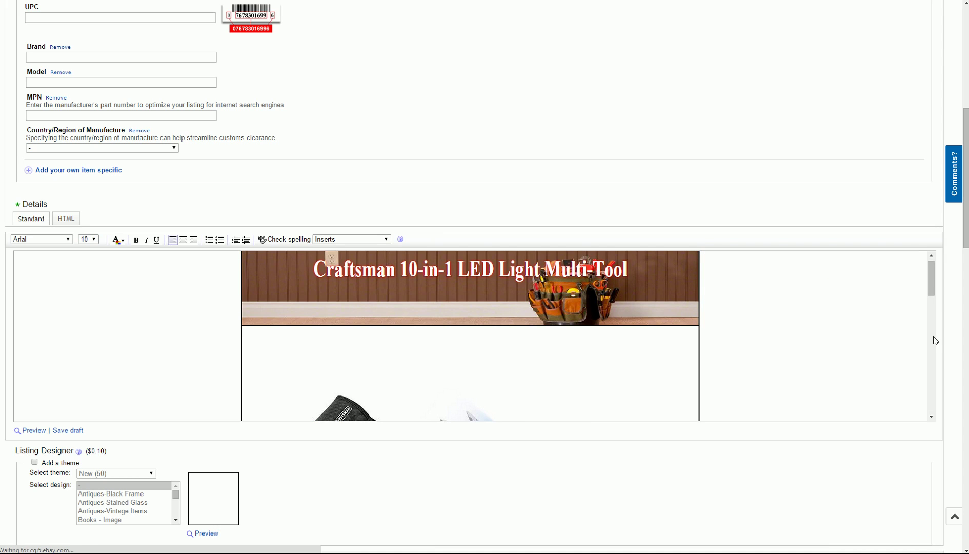
scroll(931, 294, up, 1)
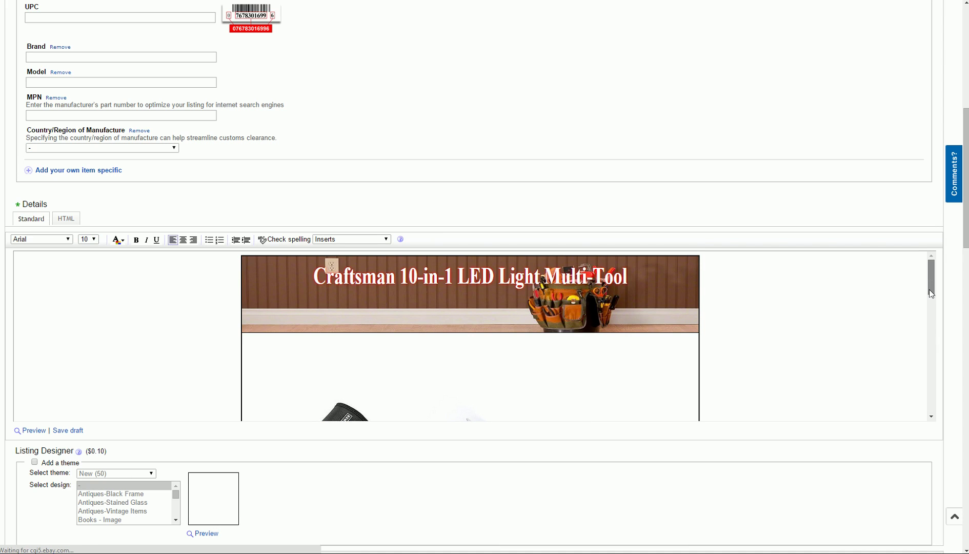
drag(930, 293, 769, 229)
click(34, 432)
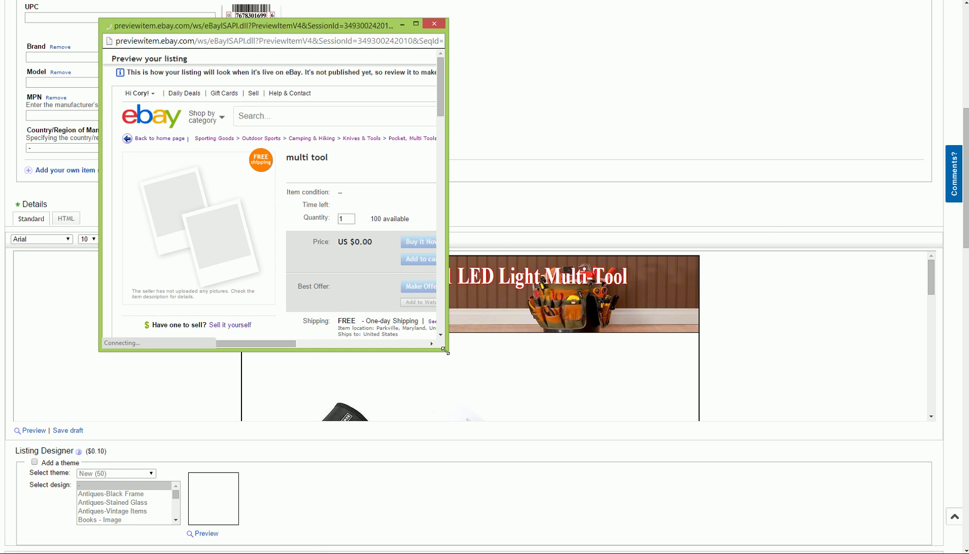
drag(446, 353, 861, 516)
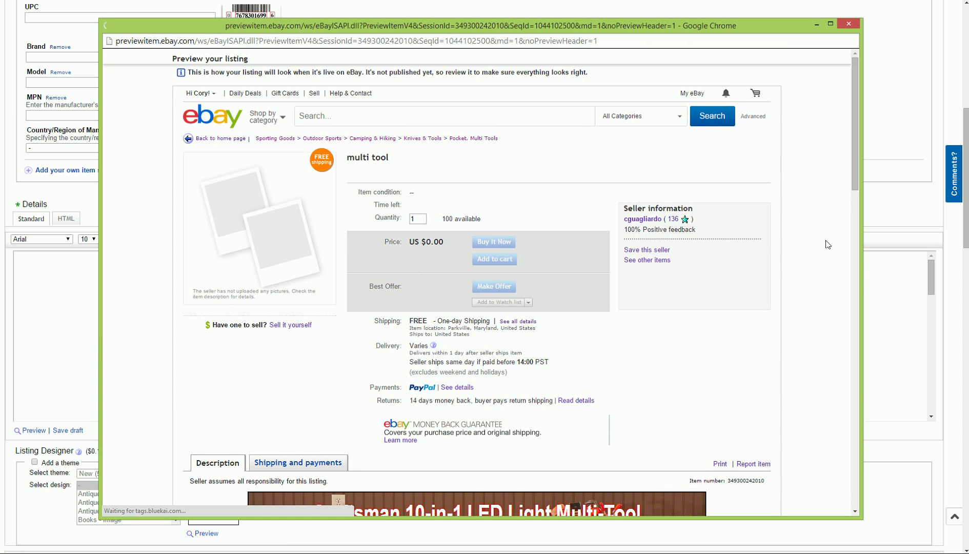
scroll(780, 271, down, 7)
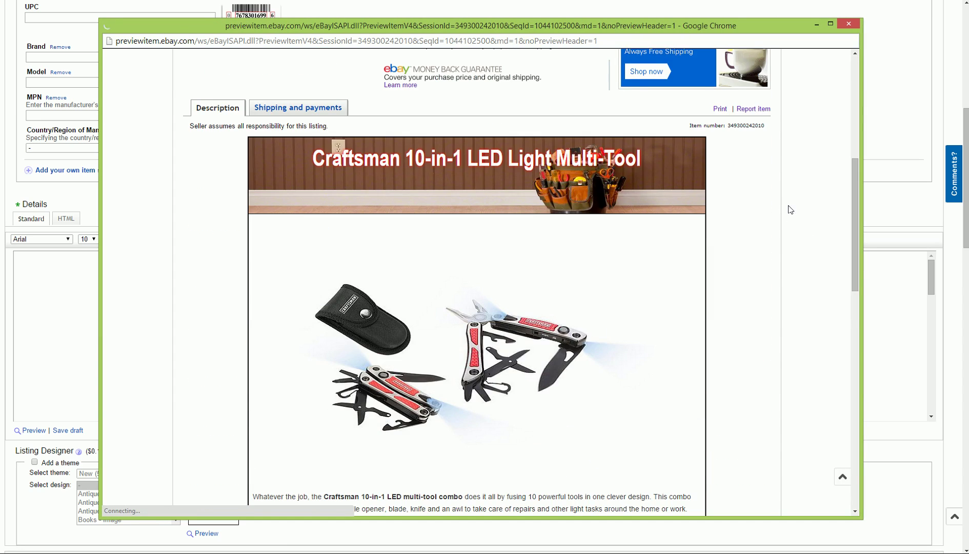
scroll(781, 201, down, 3)
scroll(753, 195, up, 3)
scroll(754, 194, down, 10)
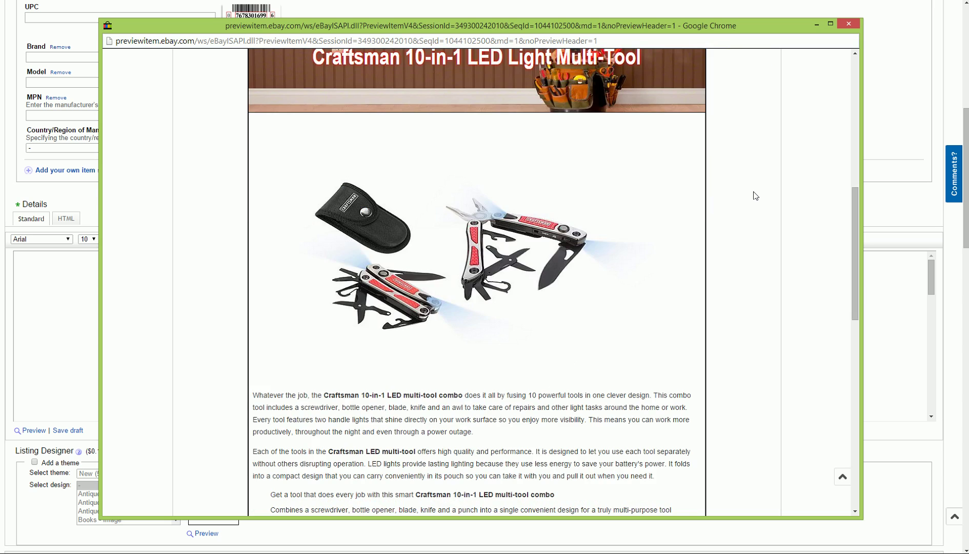
scroll(751, 154, up, 15)
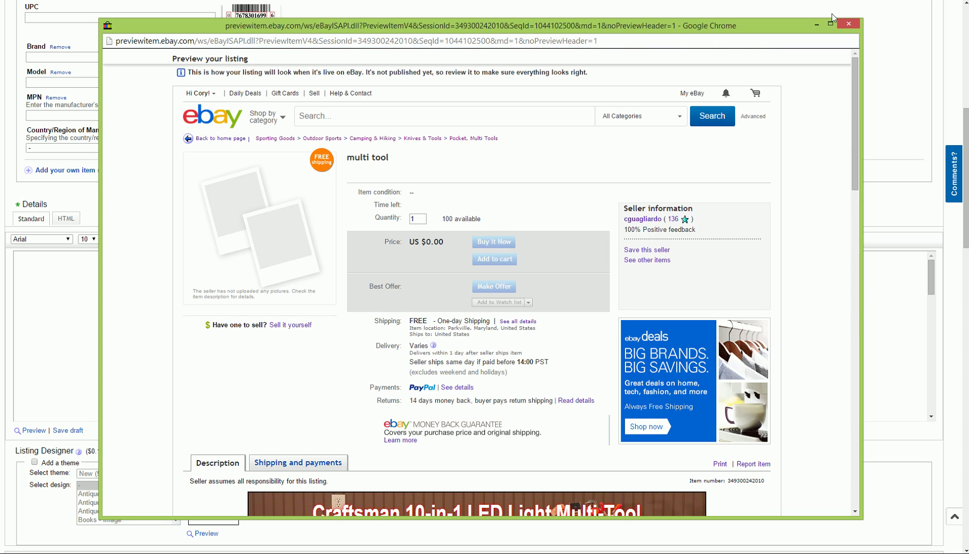
click(849, 23)
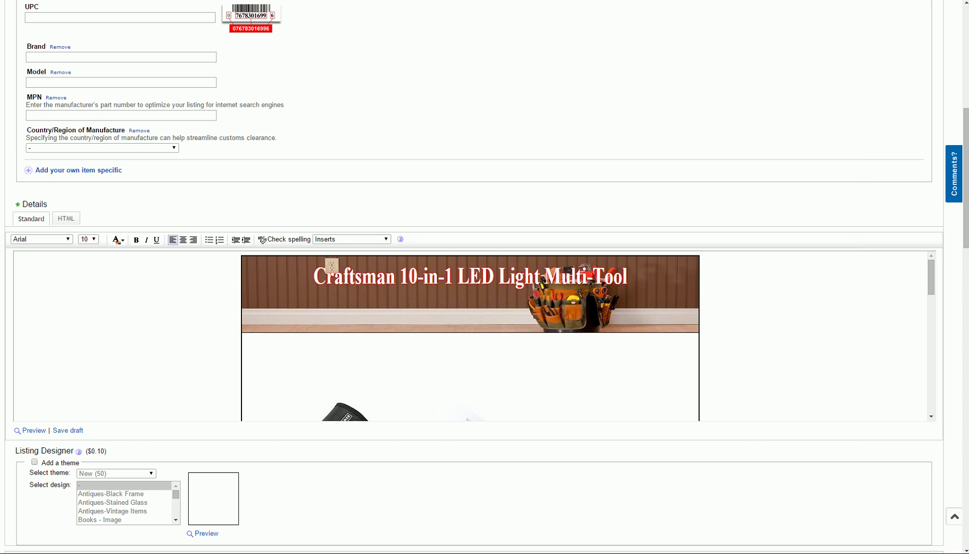